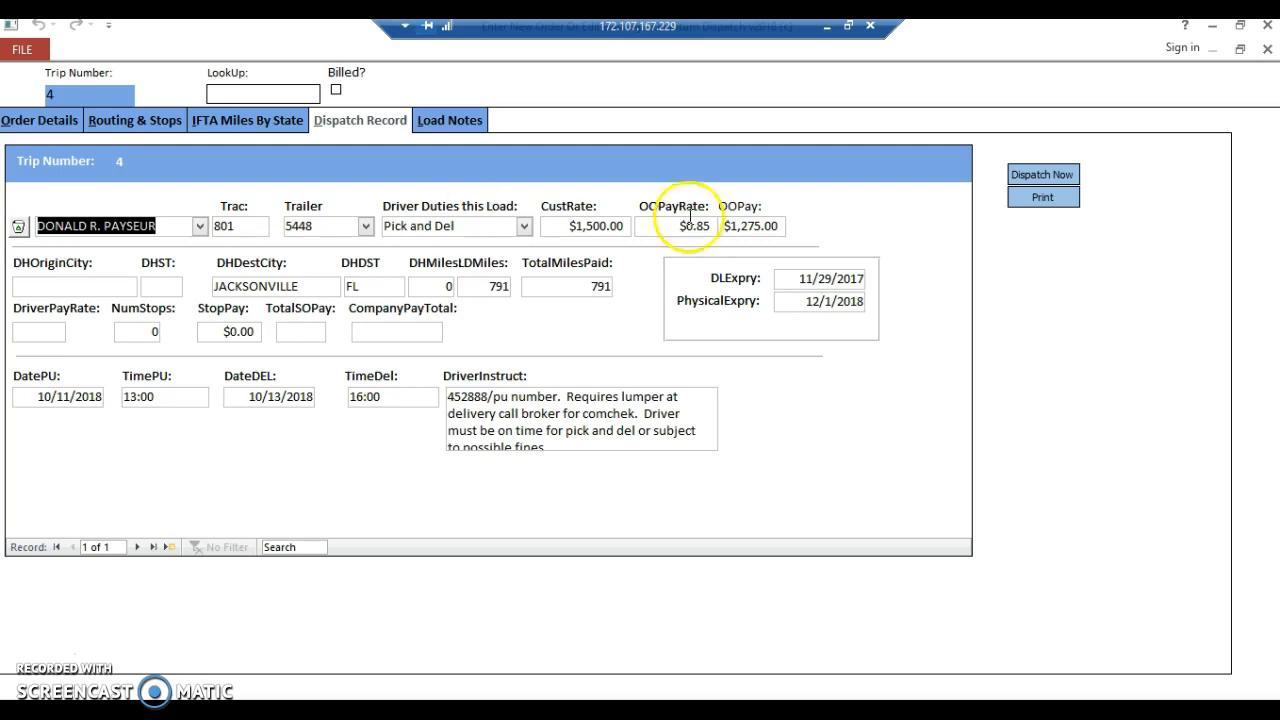
# Dispatch the current trip, close its order form and open the list of loads in transit
pyautogui.click(1037, 176)
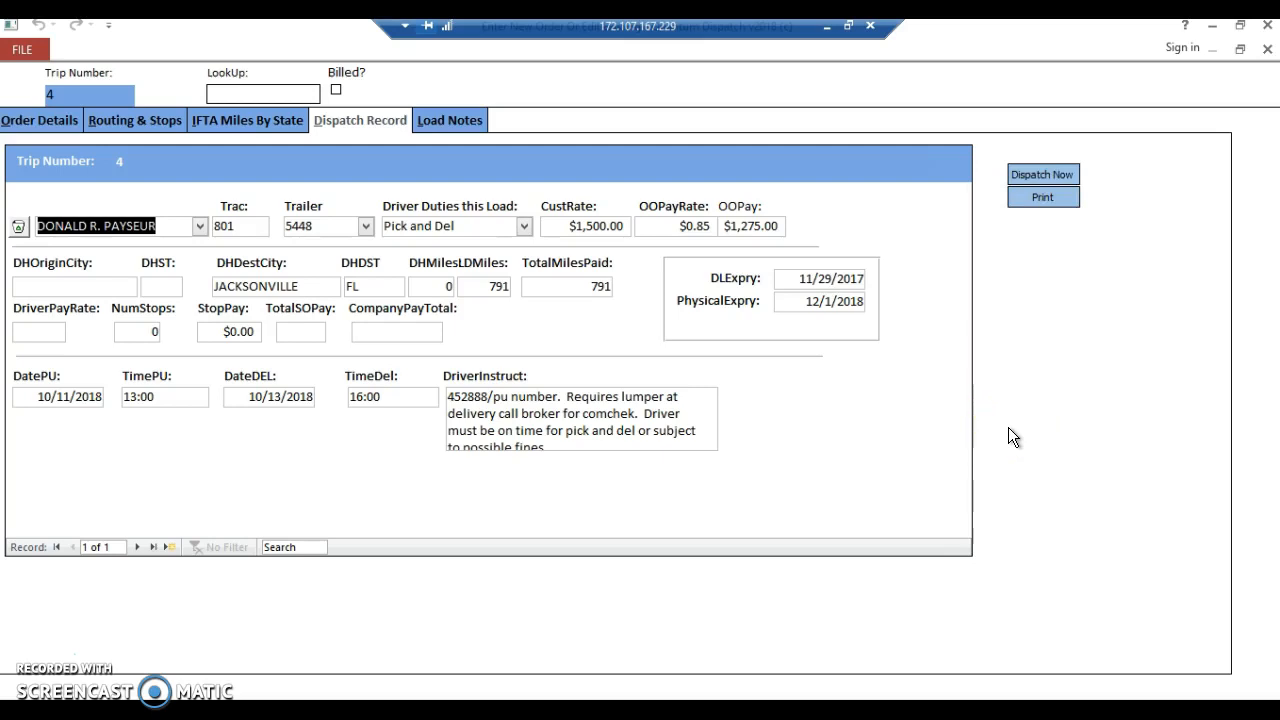
pyautogui.click(1267, 52)
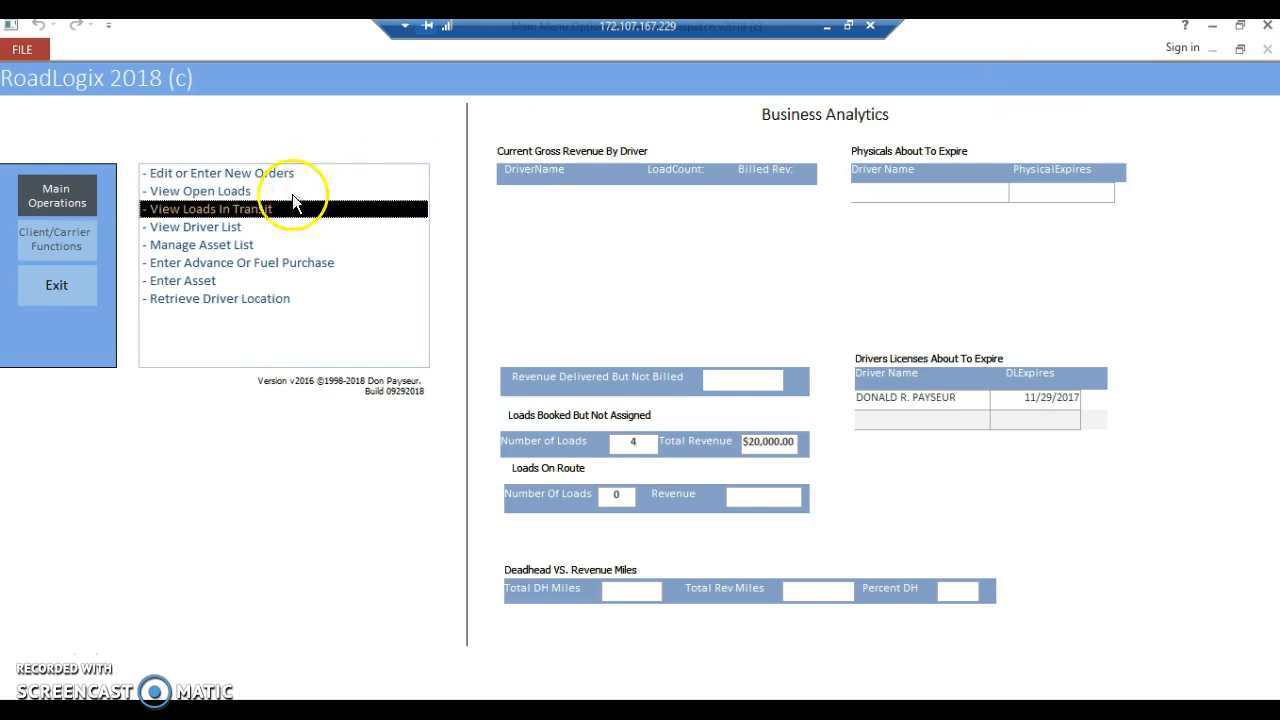
pyautogui.click(284, 210)
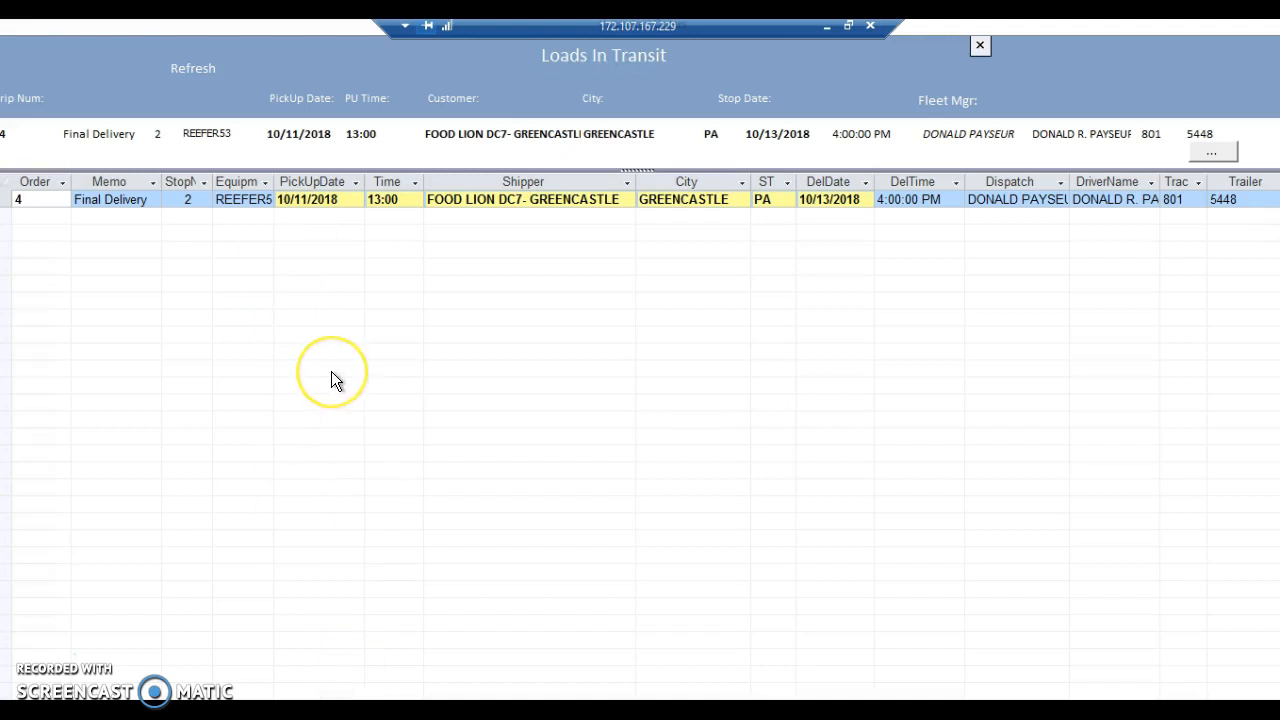
# Apply the DriverName column filter to the loads in transit with all entries selected
pyautogui.click(1151, 183)
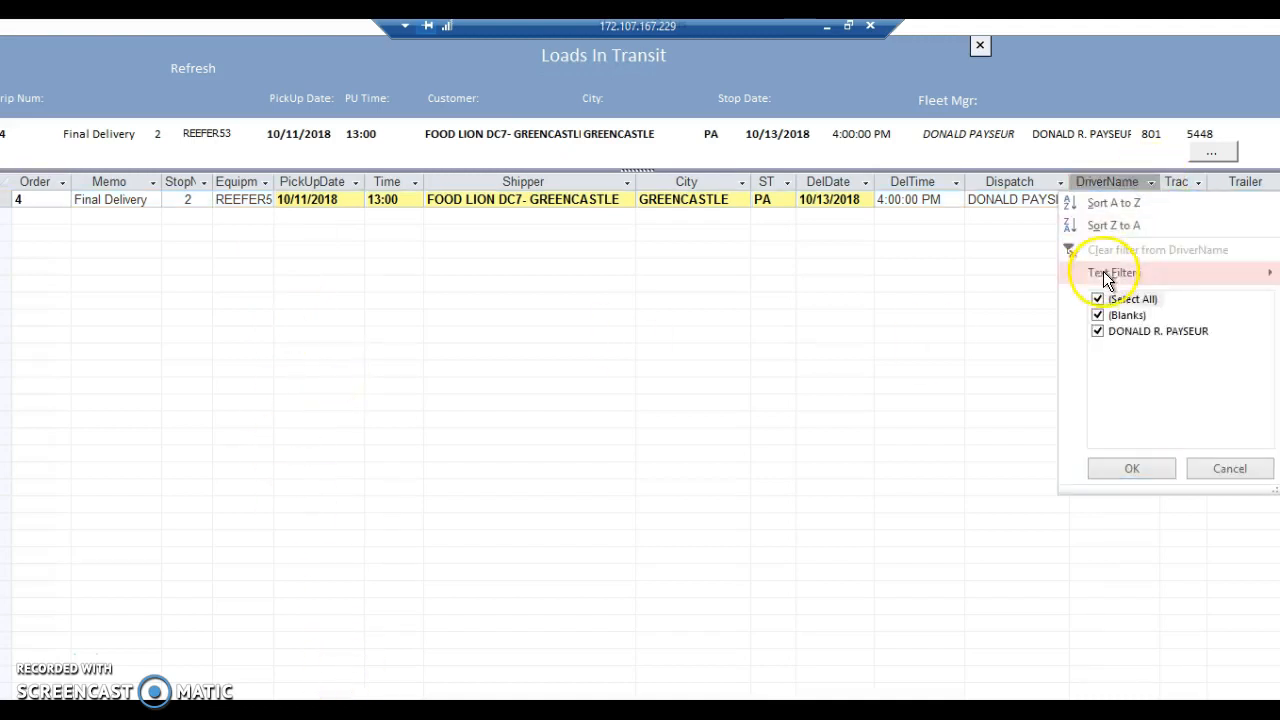
pyautogui.click(1099, 300)
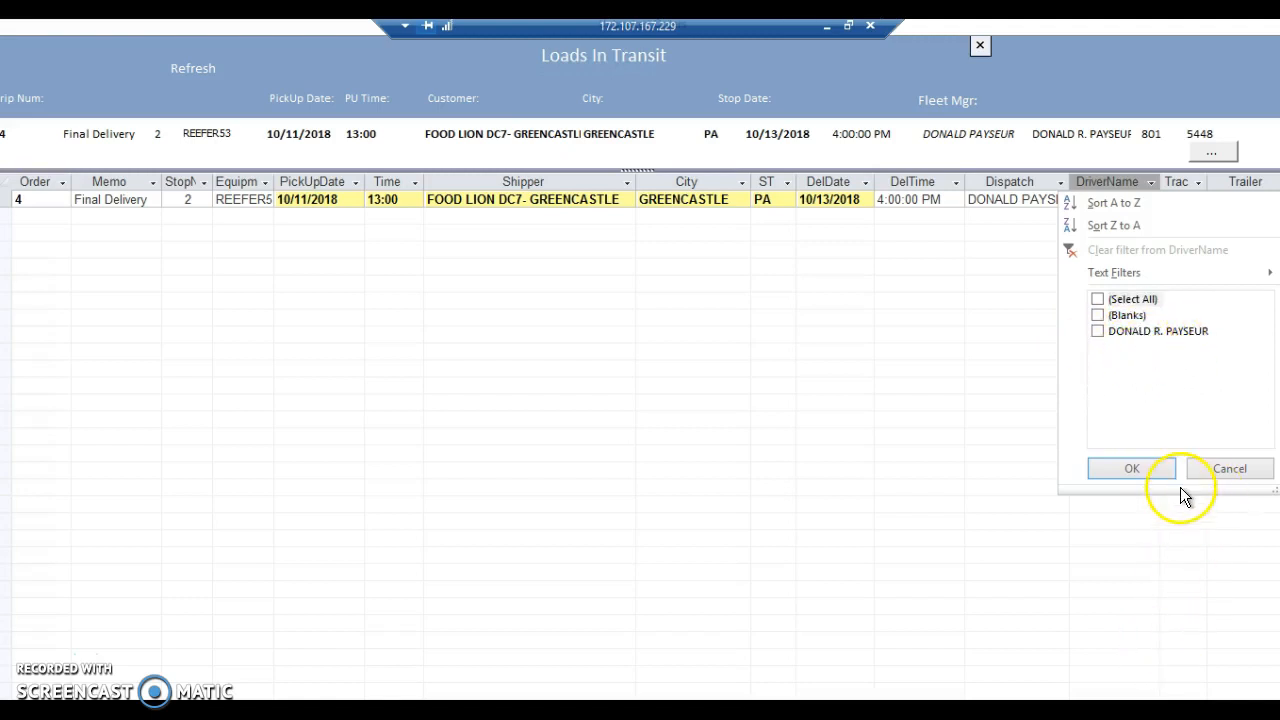
pyautogui.click(1097, 300)
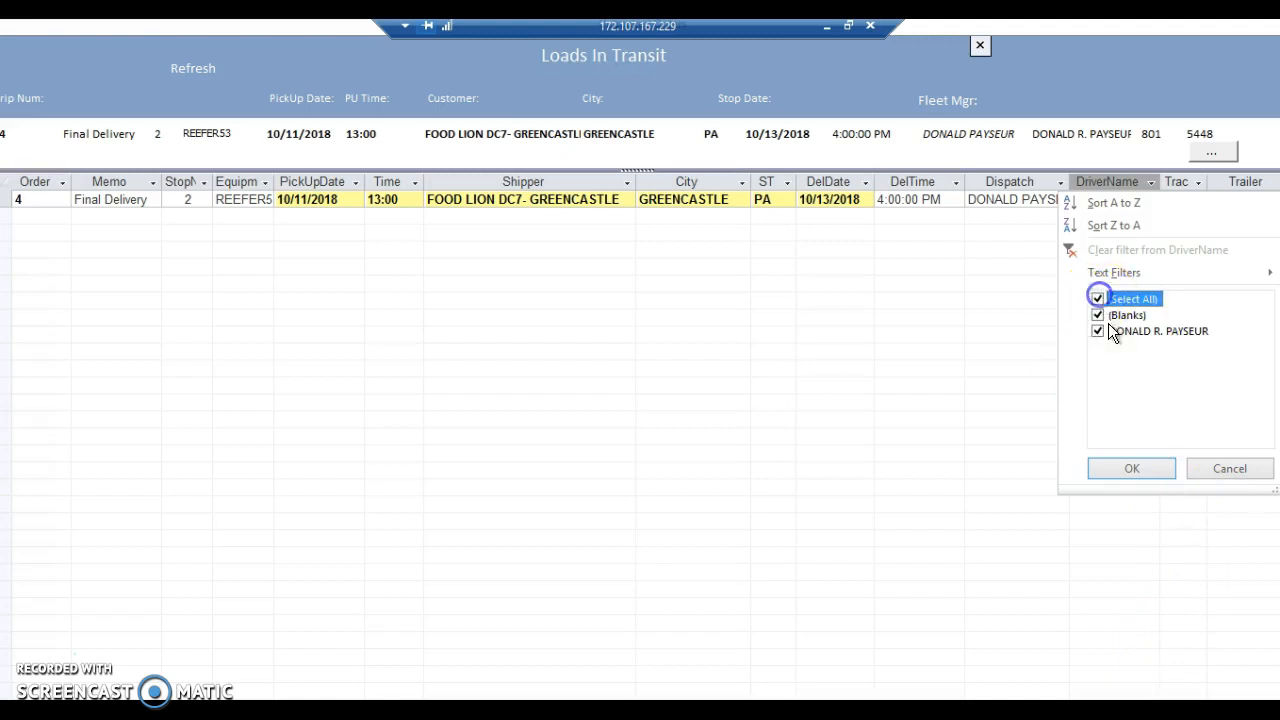
pyautogui.click(1127, 470)
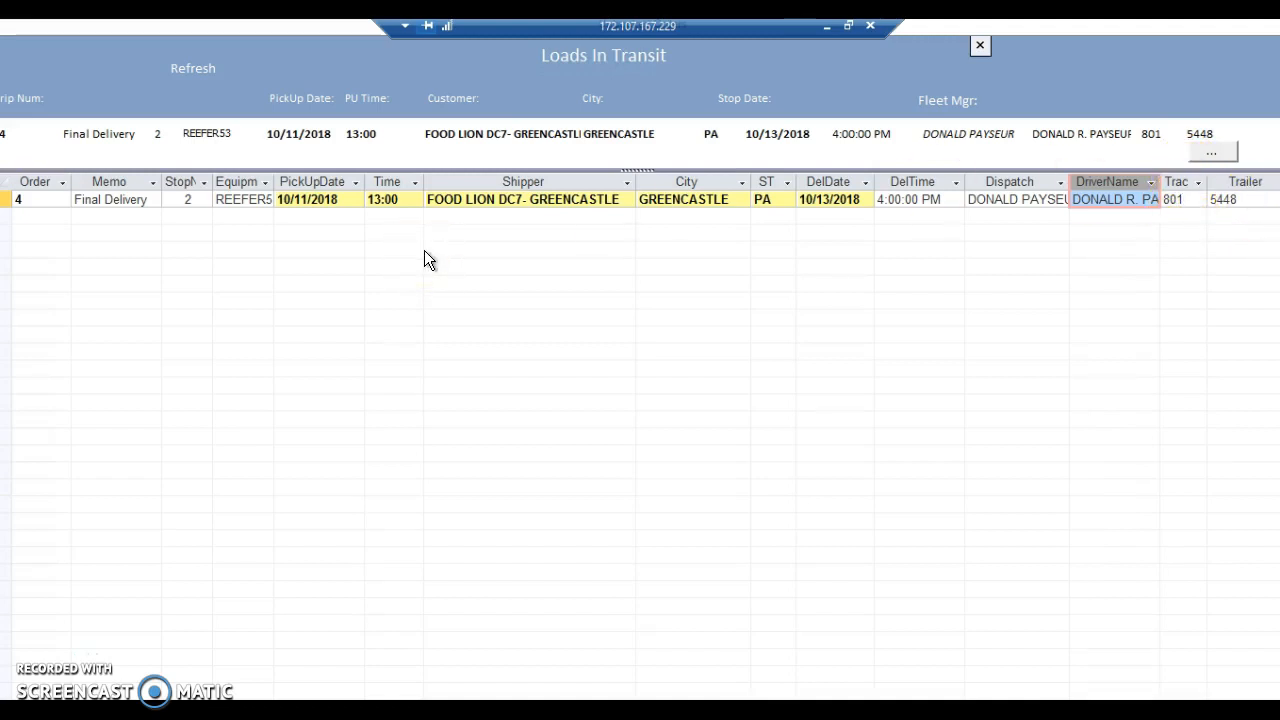
# View the pickup and delivery stops in the in-transit load's shipment information, closing it when done
pyautogui.click(1208, 151)
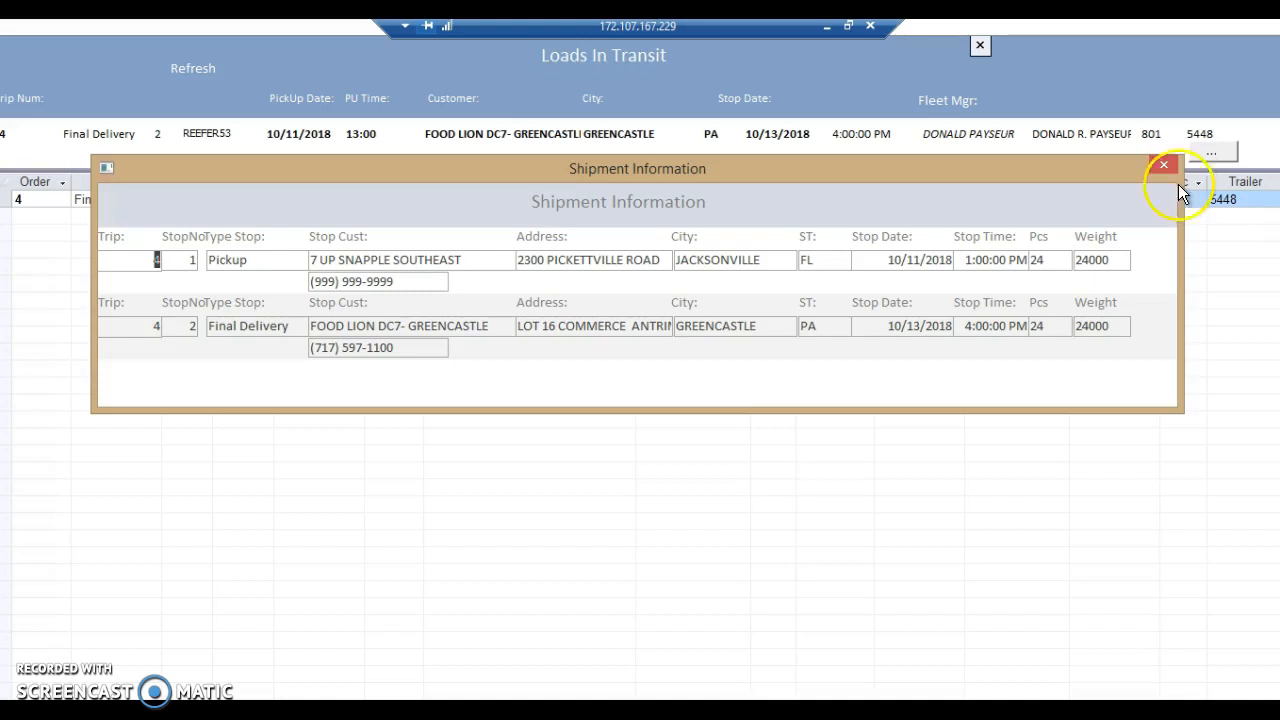
pyautogui.click(1164, 164)
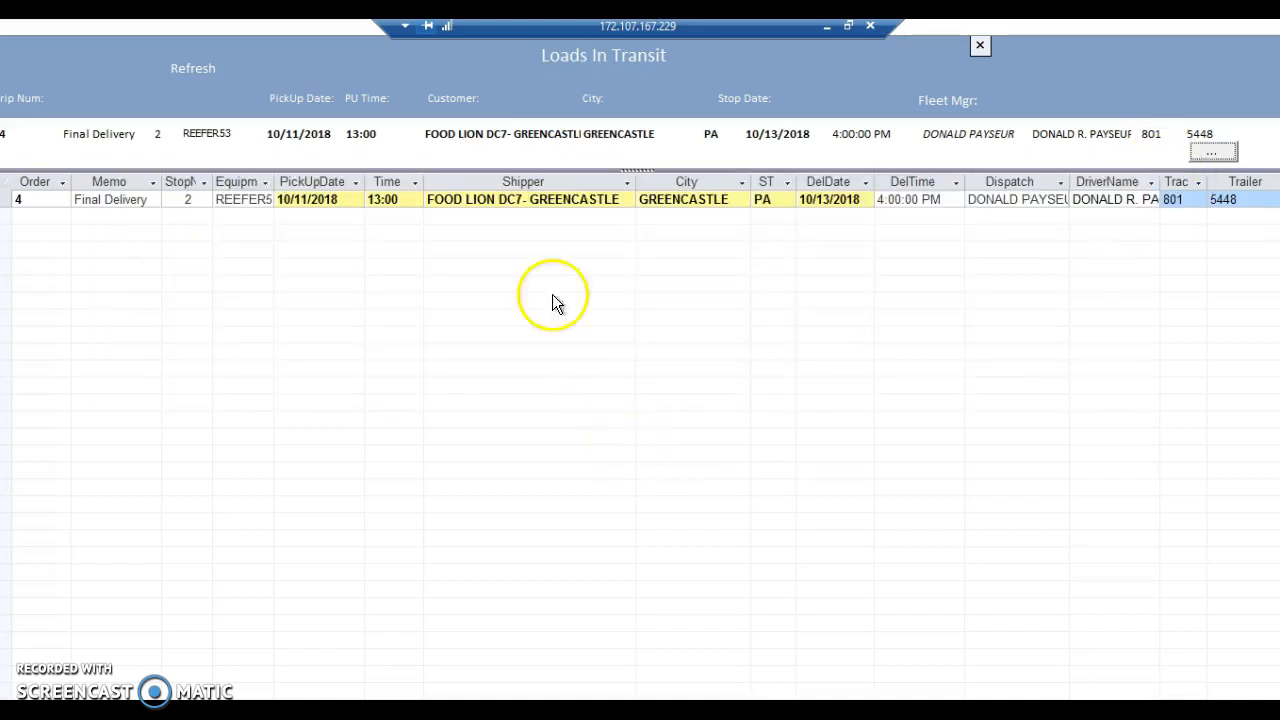
# Open the in-transit load's order and review its pricing details from the flat rate through to the memo
pyautogui.doubleClick(301, 133)
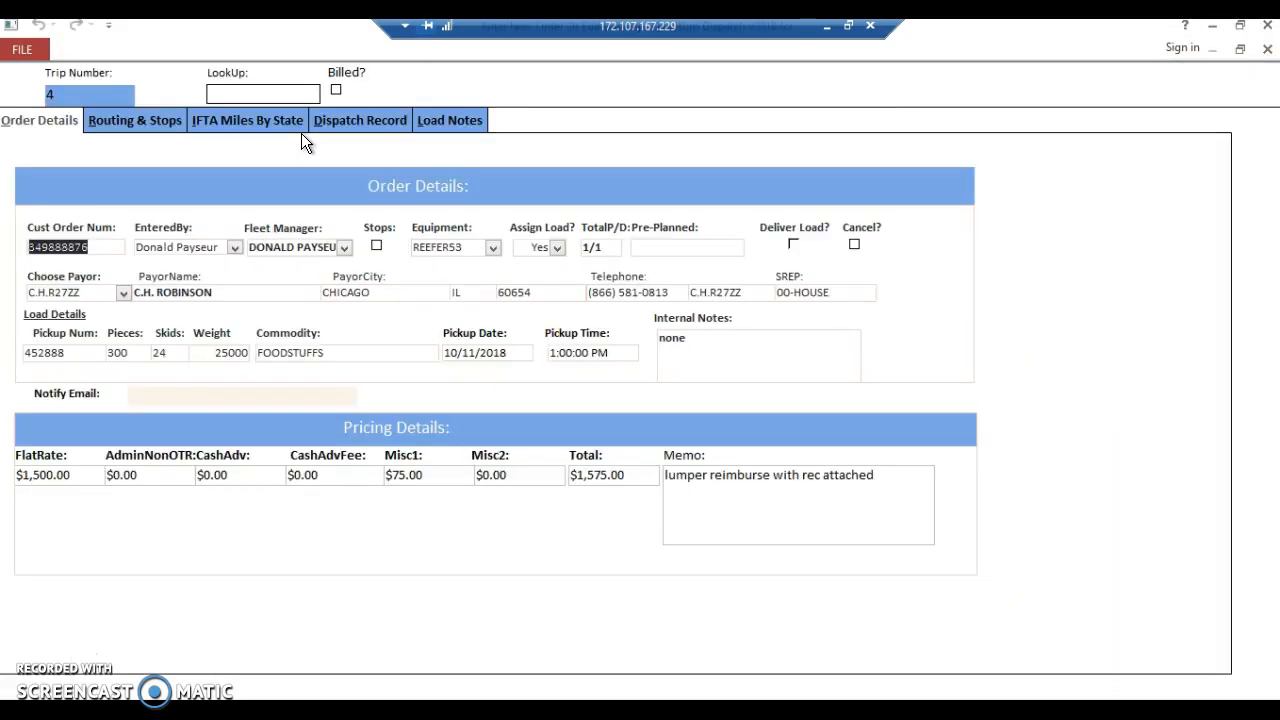
pyautogui.click(45, 503)
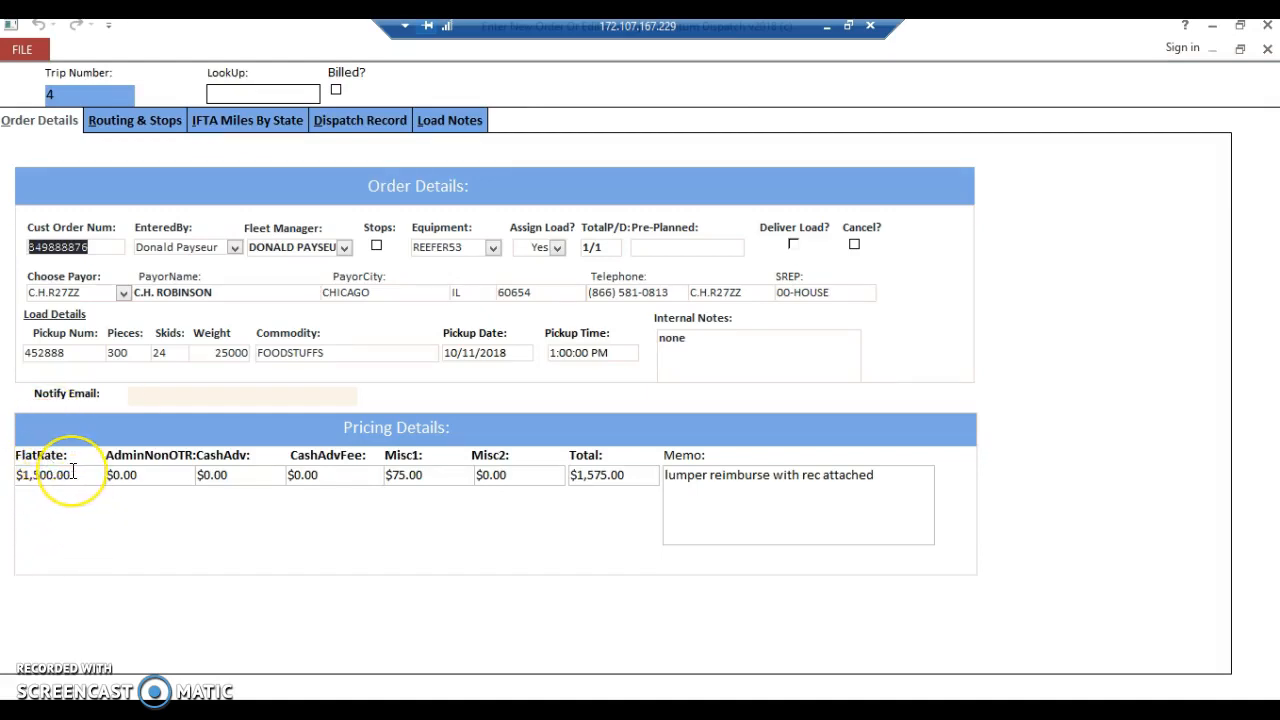
pyautogui.click(73, 474)
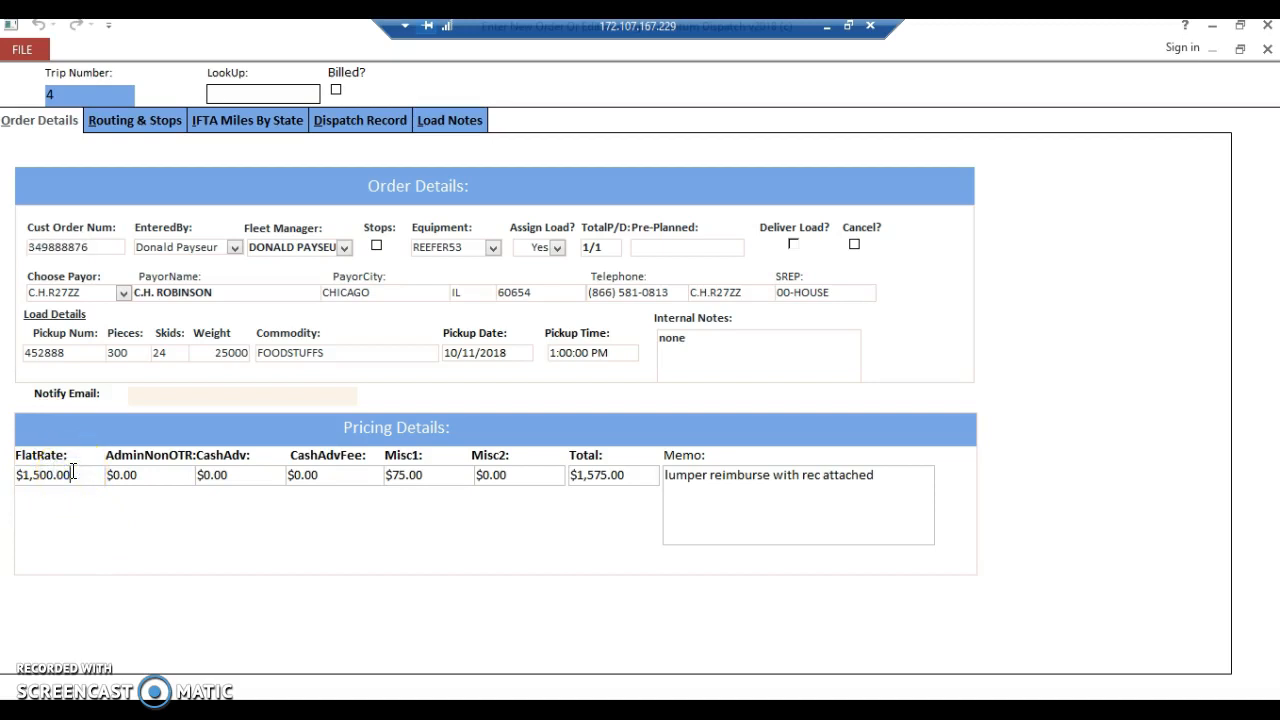
pyautogui.press('Tab')
pyautogui.press('Tab')
pyautogui.press('Tab')
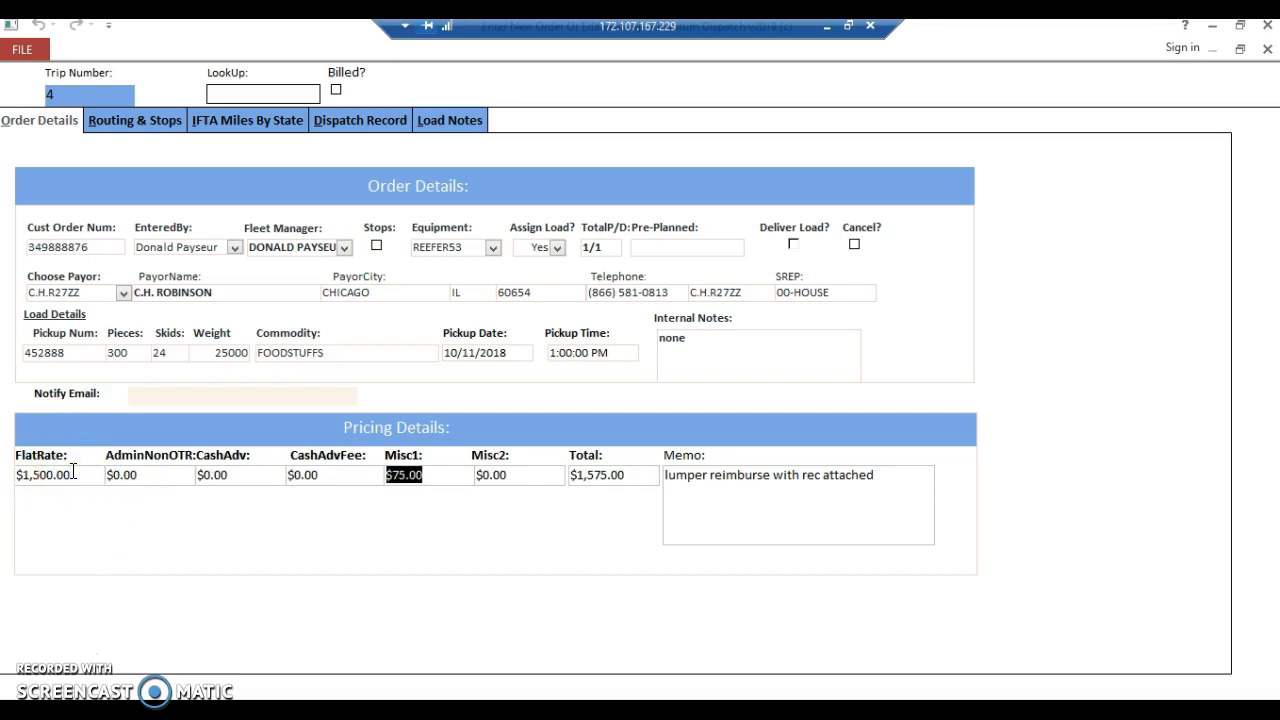
pyautogui.press('Tab')
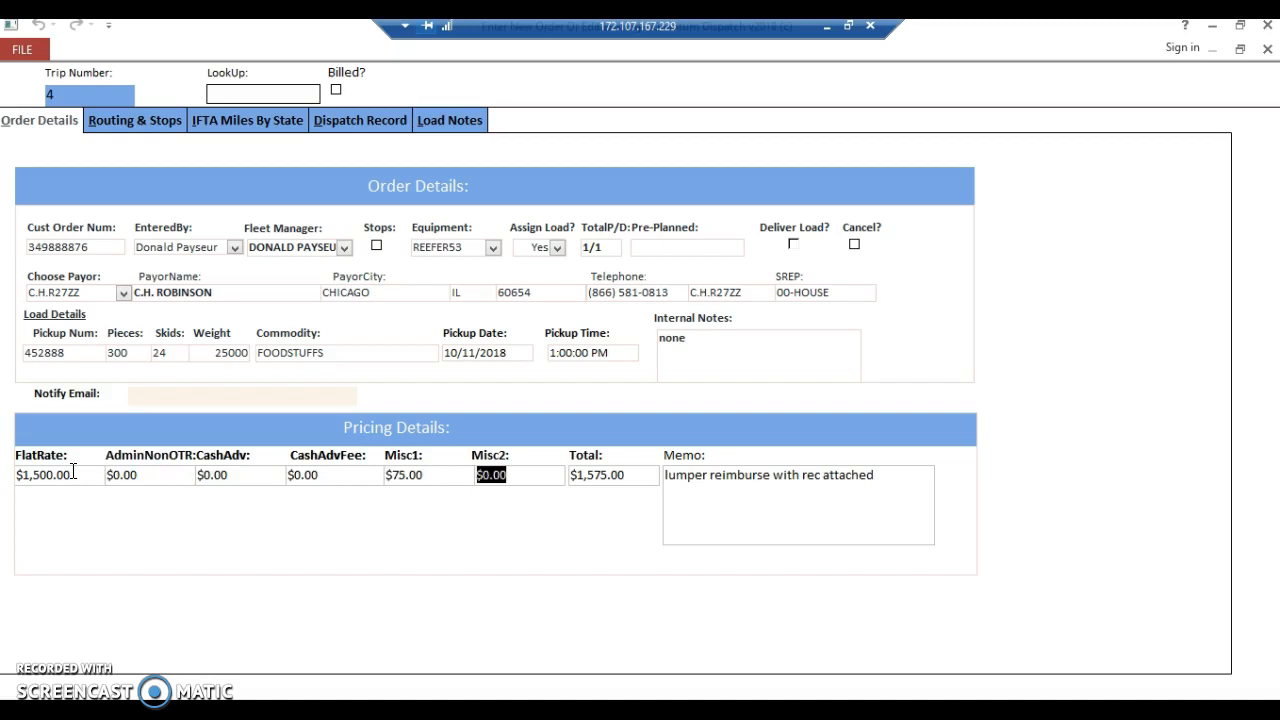
pyautogui.press('Tab')
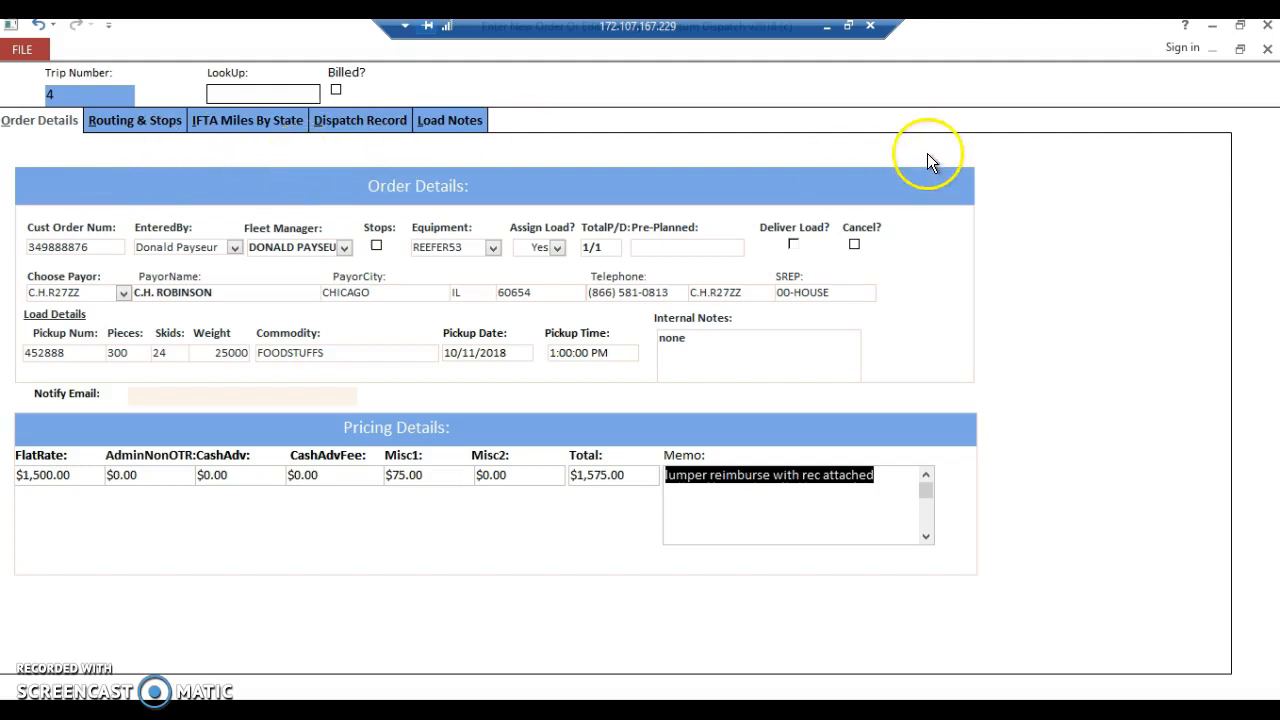
# Mark the load as delivered, check its dispatch record and close the order
pyautogui.click(792, 245)
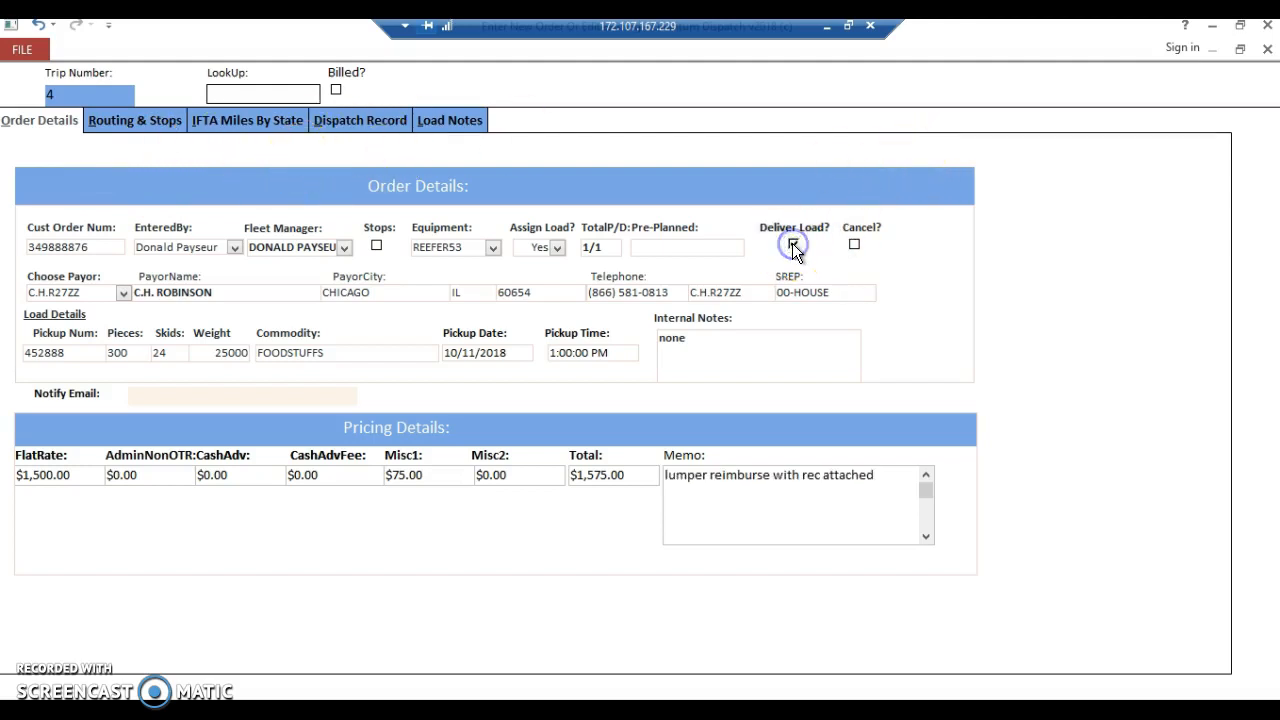
pyautogui.click(354, 125)
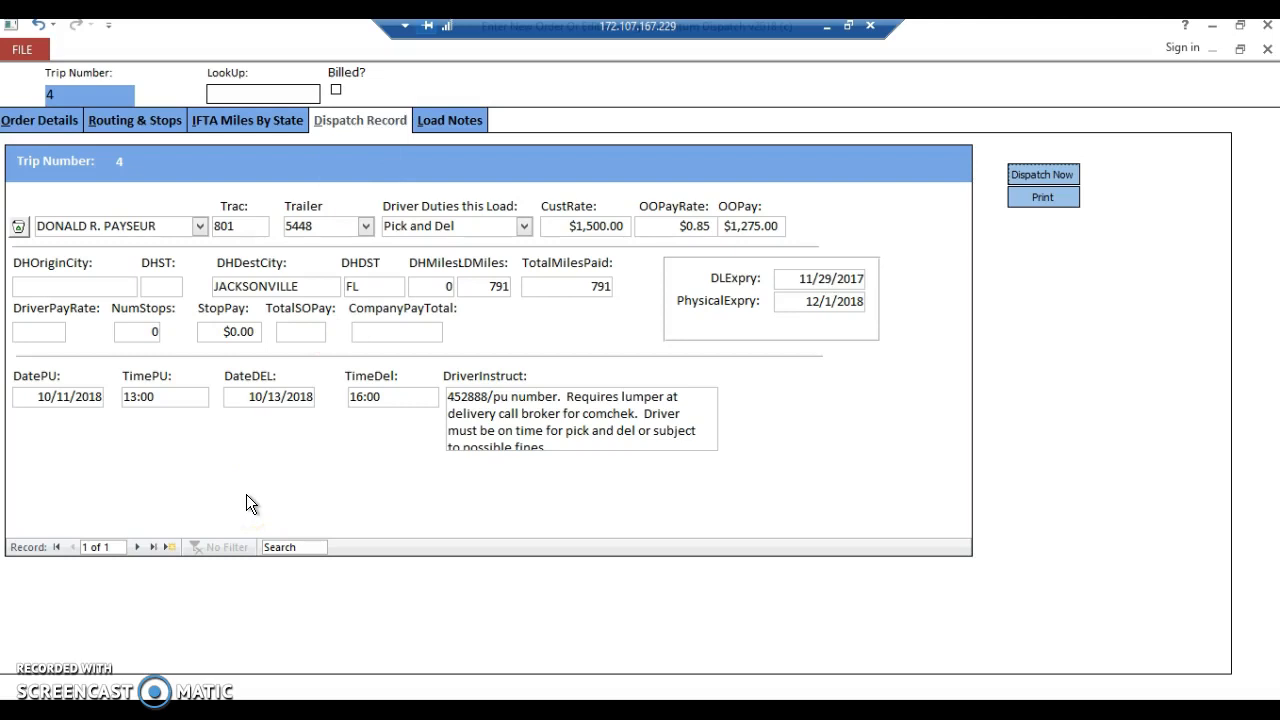
pyautogui.click(1268, 49)
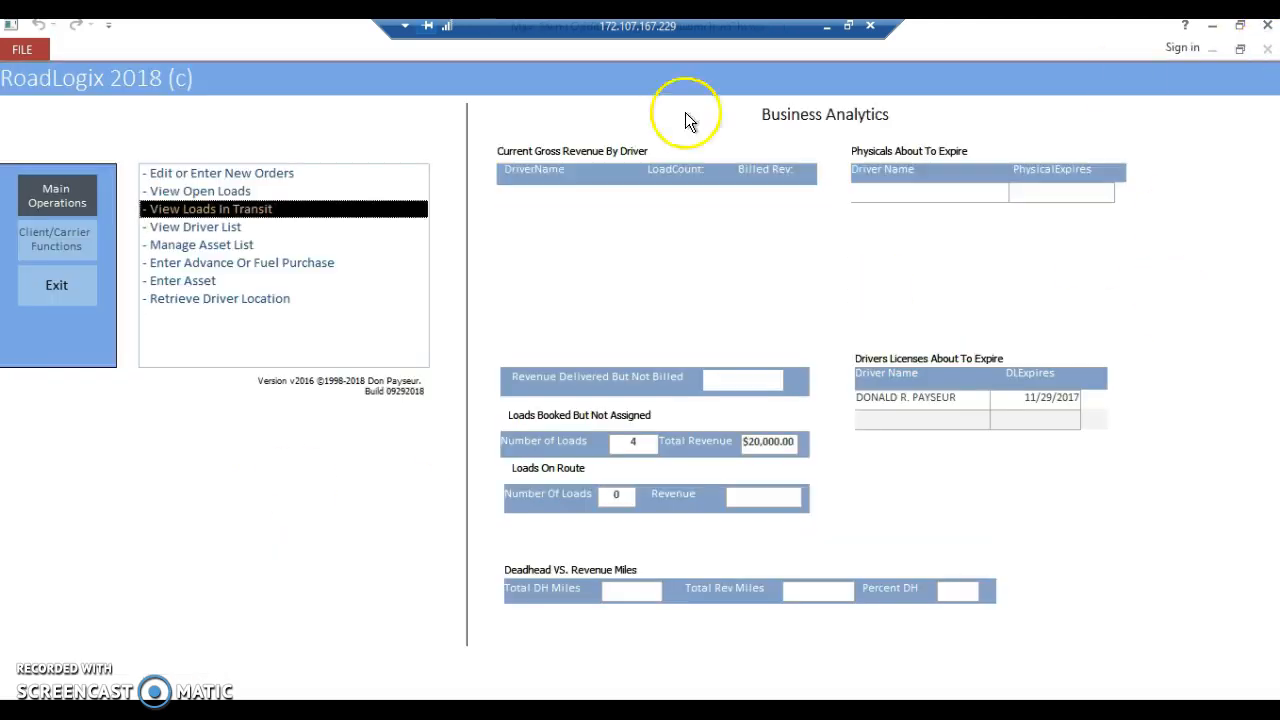
# Check the list of loads in transit for the delivered load and return to the main menu
pyautogui.click(242, 208)
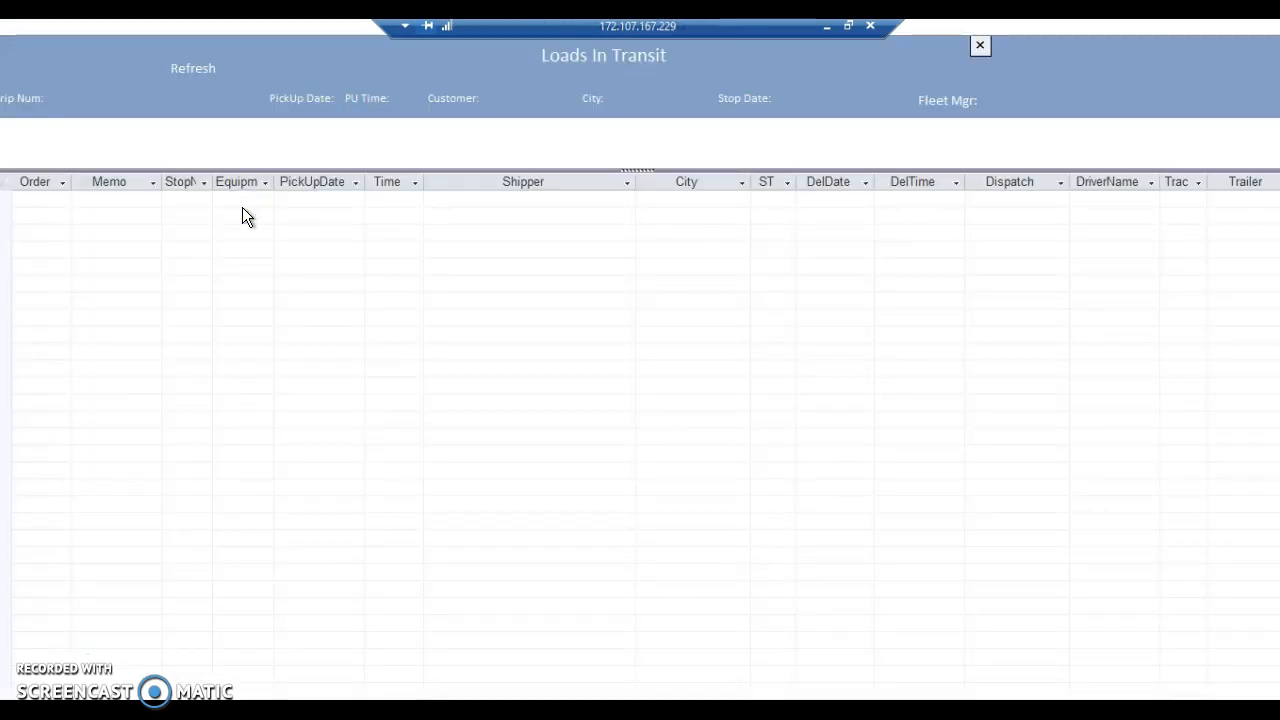
pyautogui.click(979, 49)
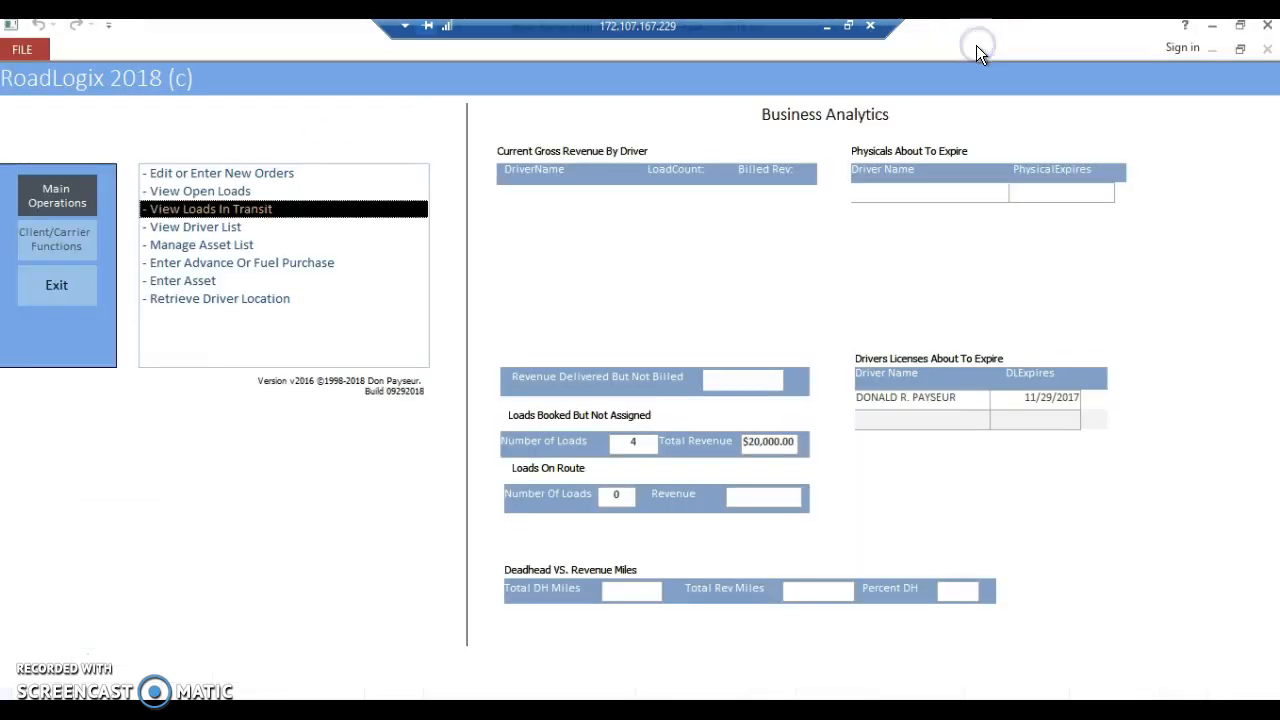
# Open the invoicing record of the C.H. Robinson load from the client functions' list of loads delivered but not billed
pyautogui.click(71, 238)
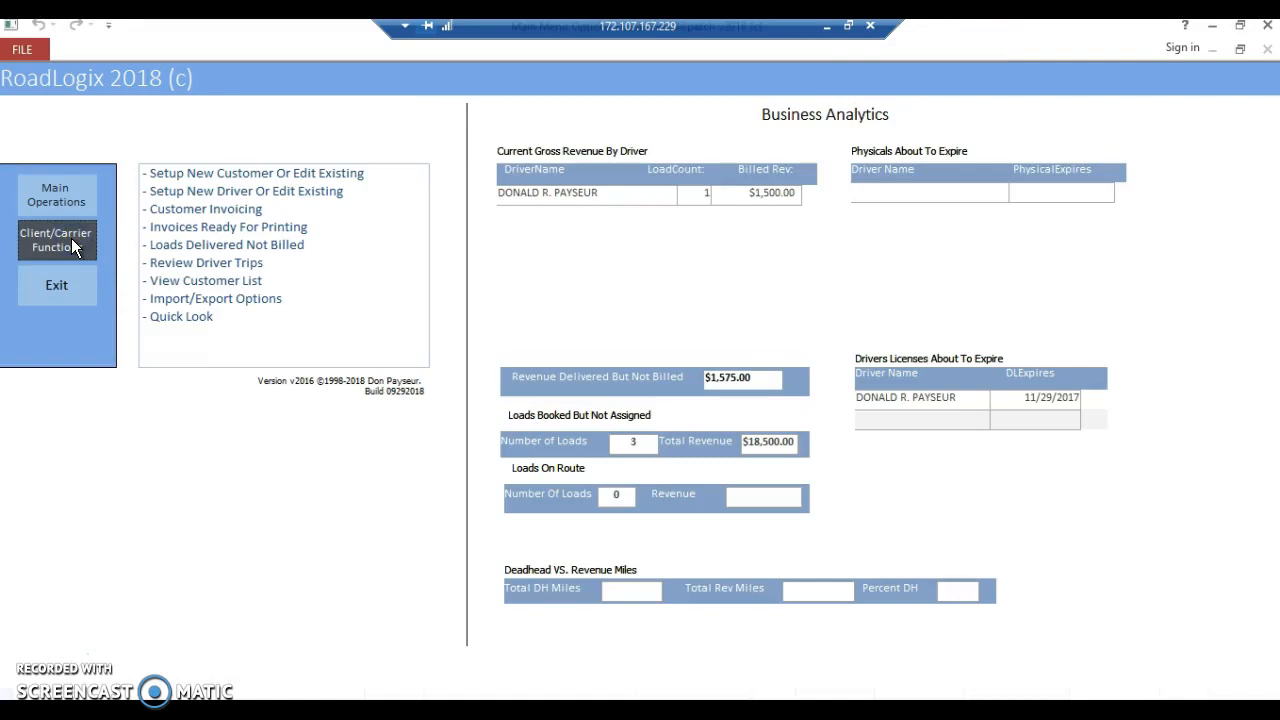
pyautogui.click(164, 250)
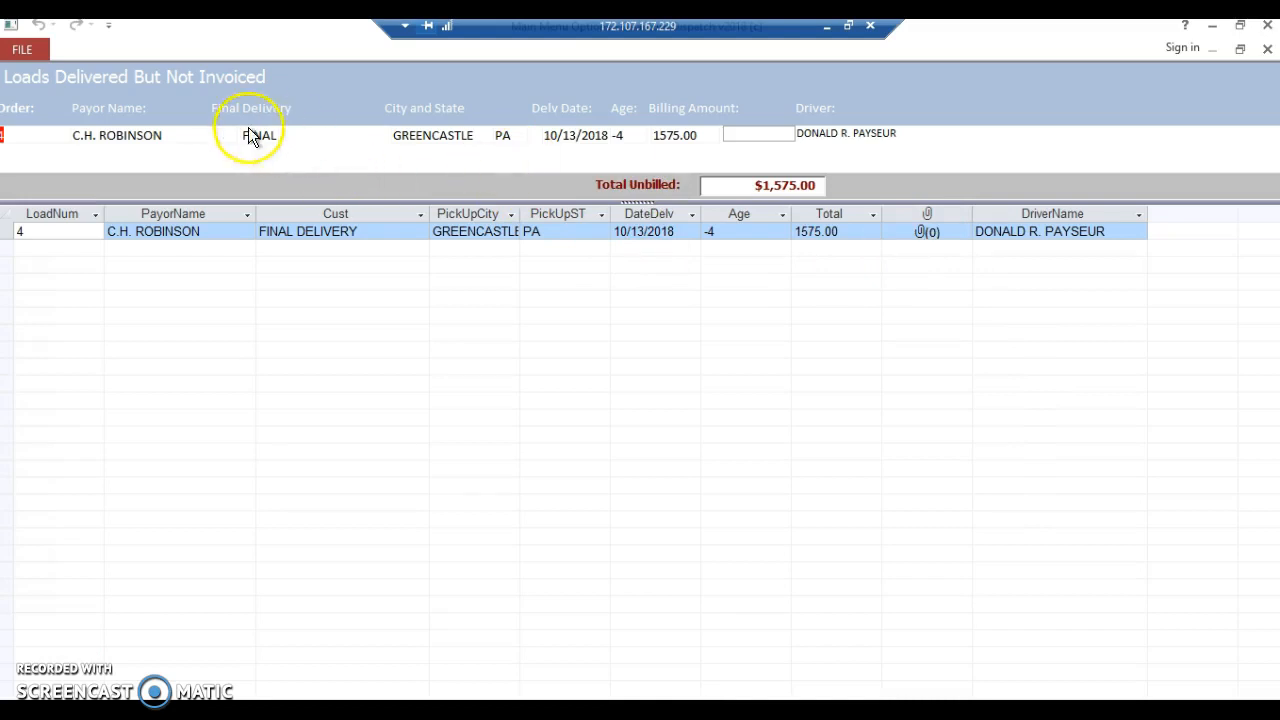
pyautogui.doubleClick(162, 140)
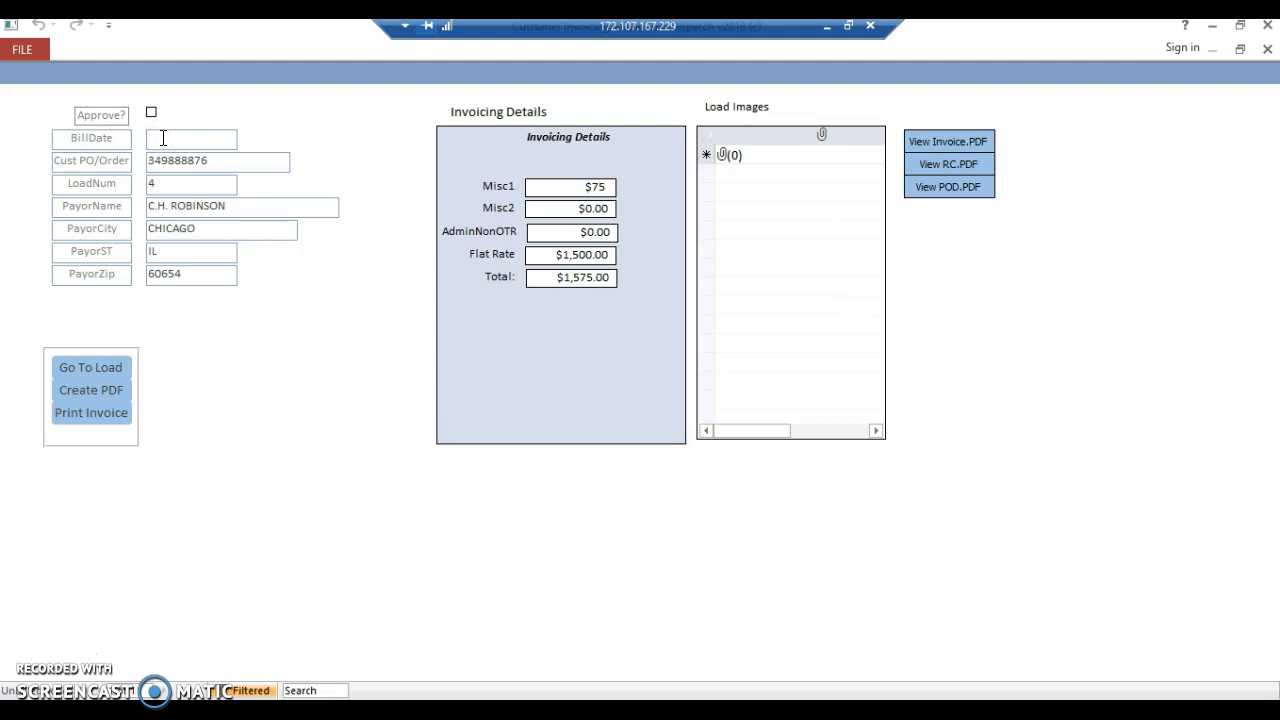
# Approve the C.H. Robinson load for invoicing and set its bill date to 10/9/2018
pyautogui.click(151, 113)
pyautogui.click(164, 136)
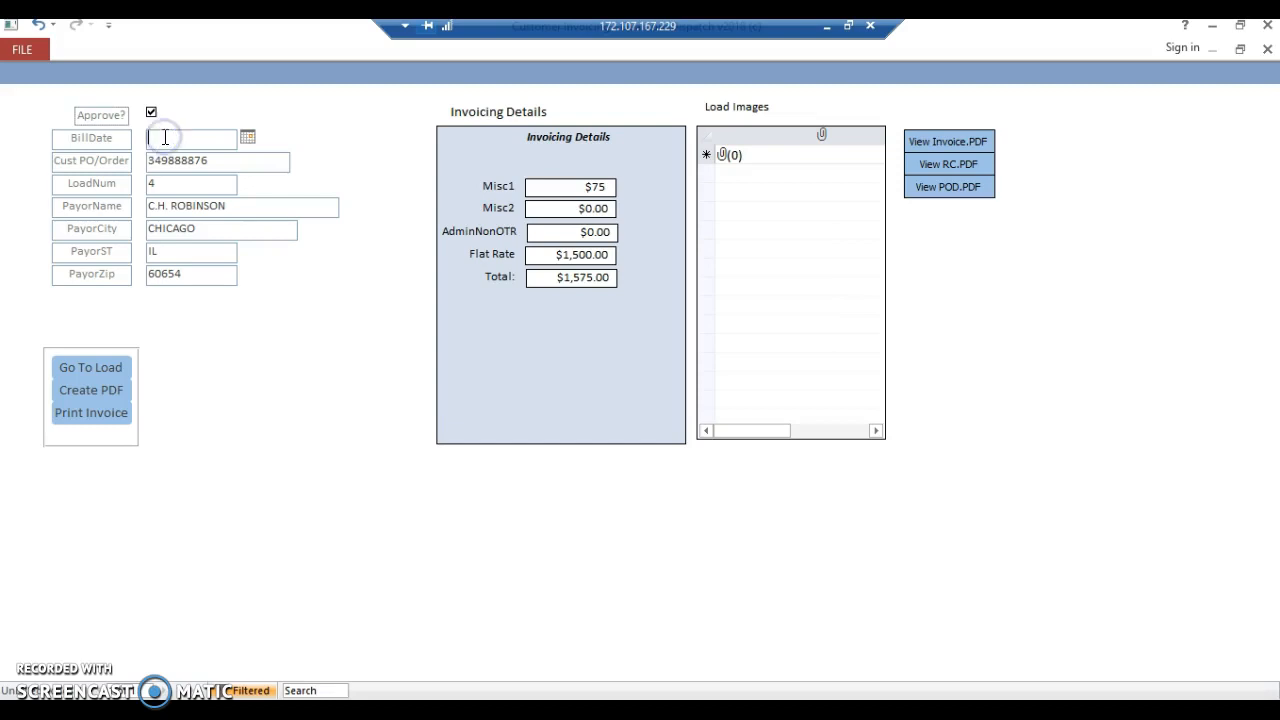
pyautogui.click(248, 135)
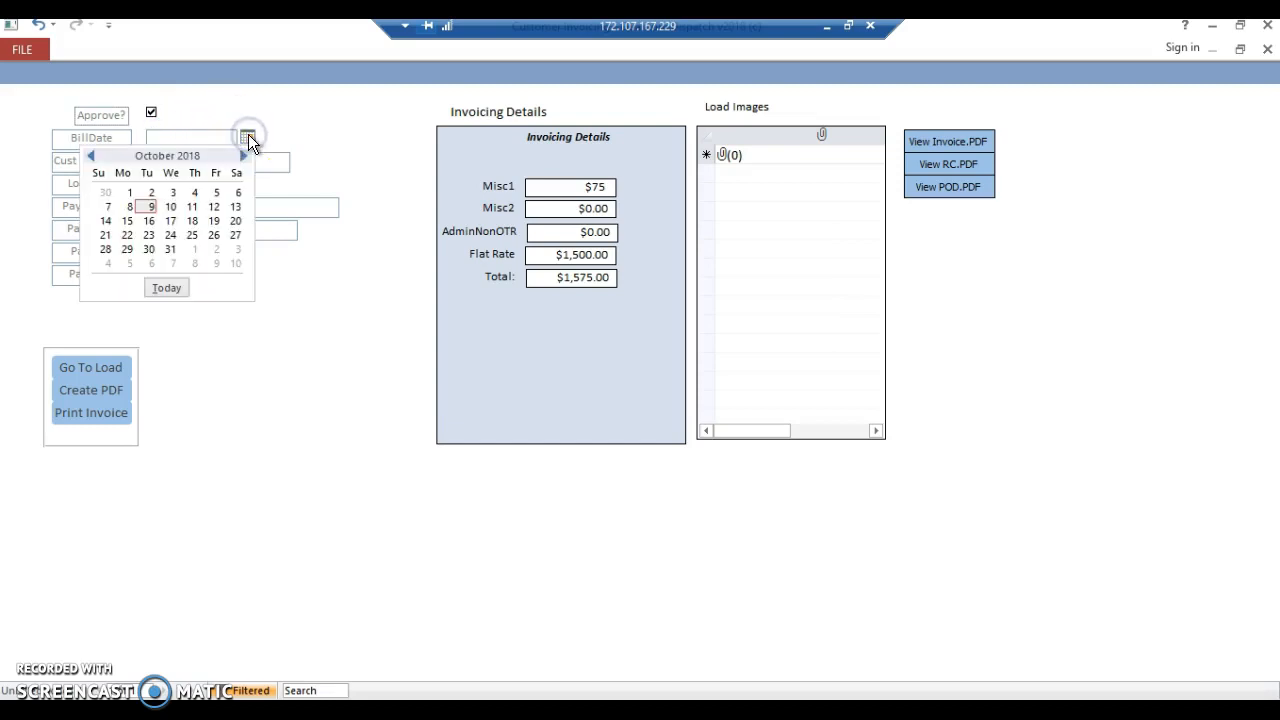
pyautogui.click(151, 206)
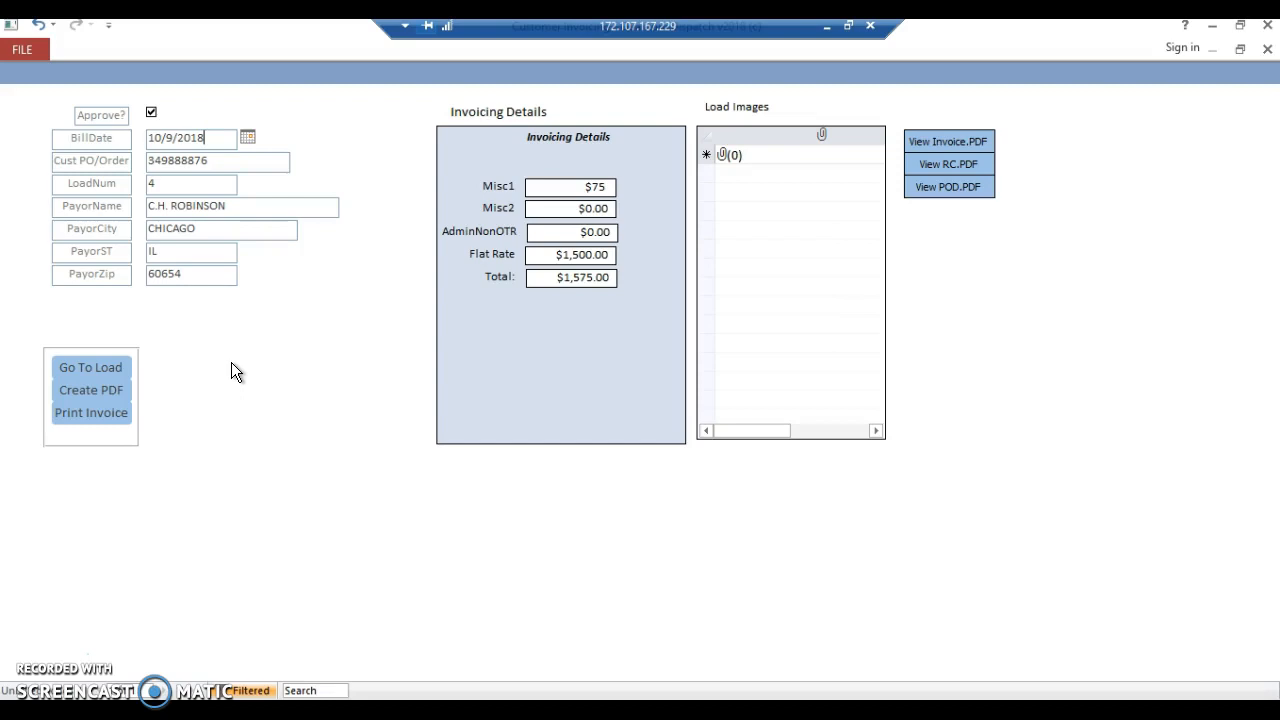
# View the attachments dialog for the load images and close it without adding a file
pyautogui.click(756, 153)
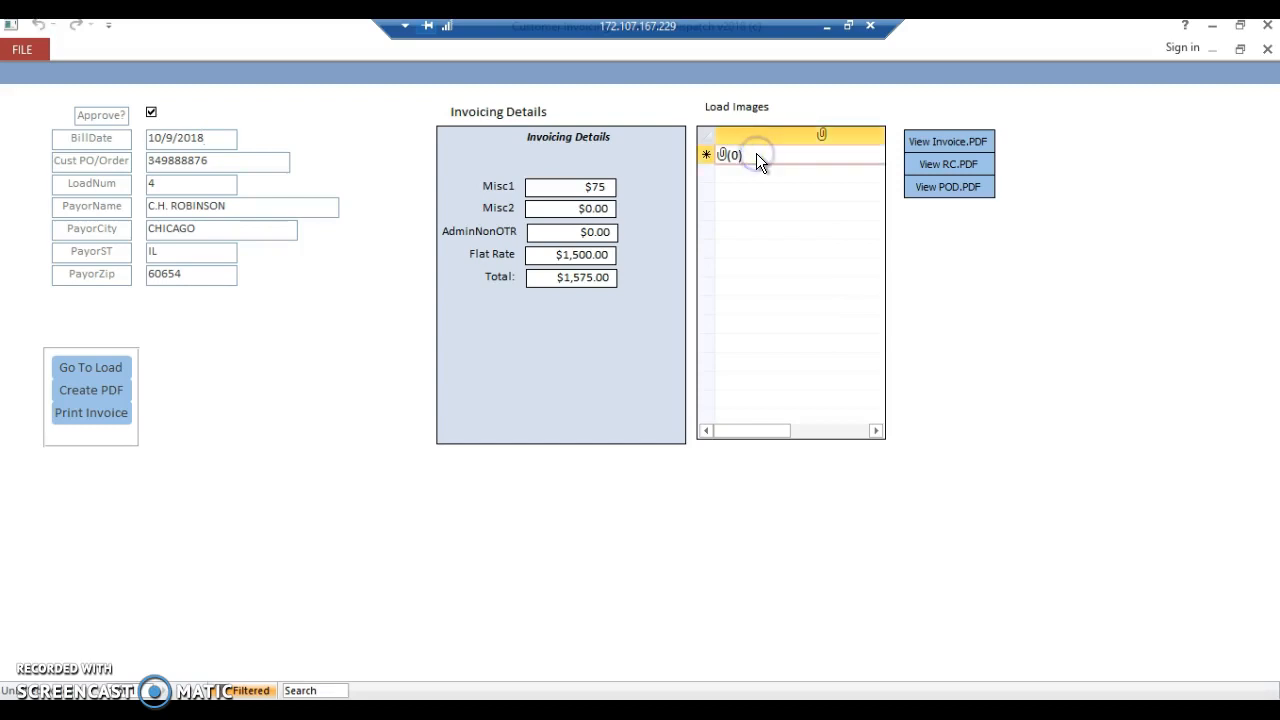
pyautogui.click(754, 156)
pyautogui.click(754, 156)
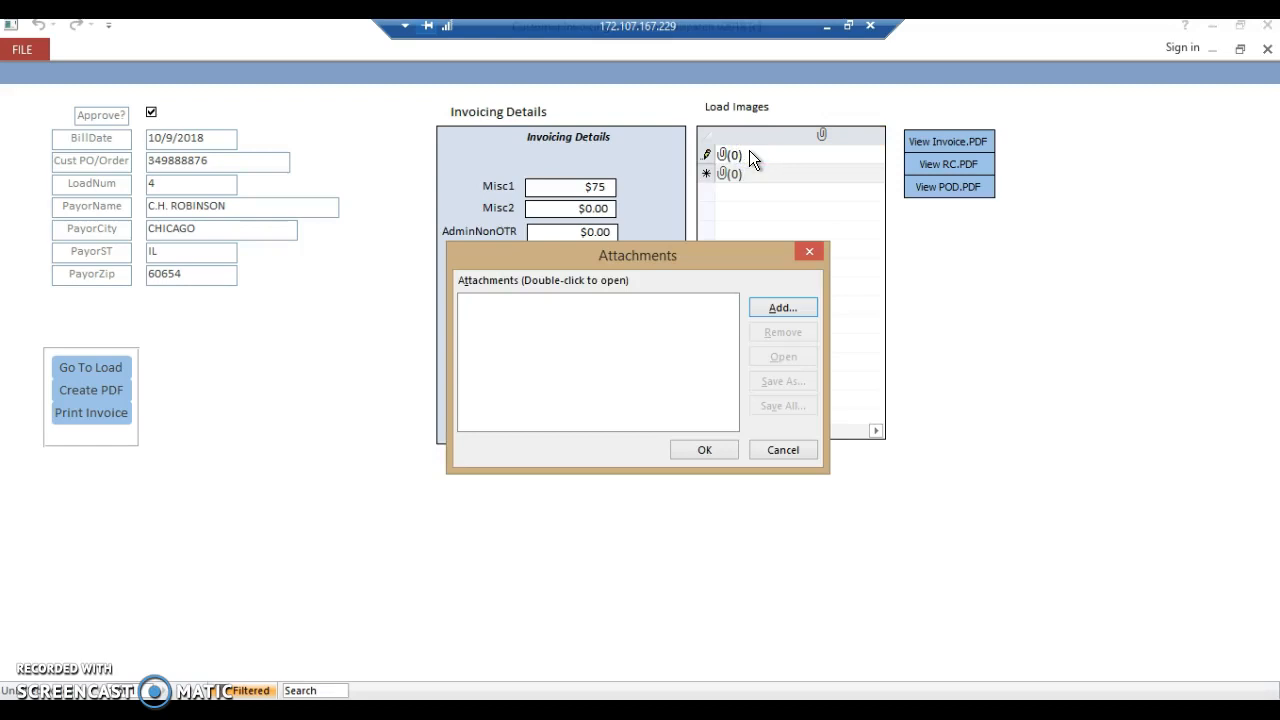
pyautogui.click(797, 243)
pyautogui.click(810, 252)
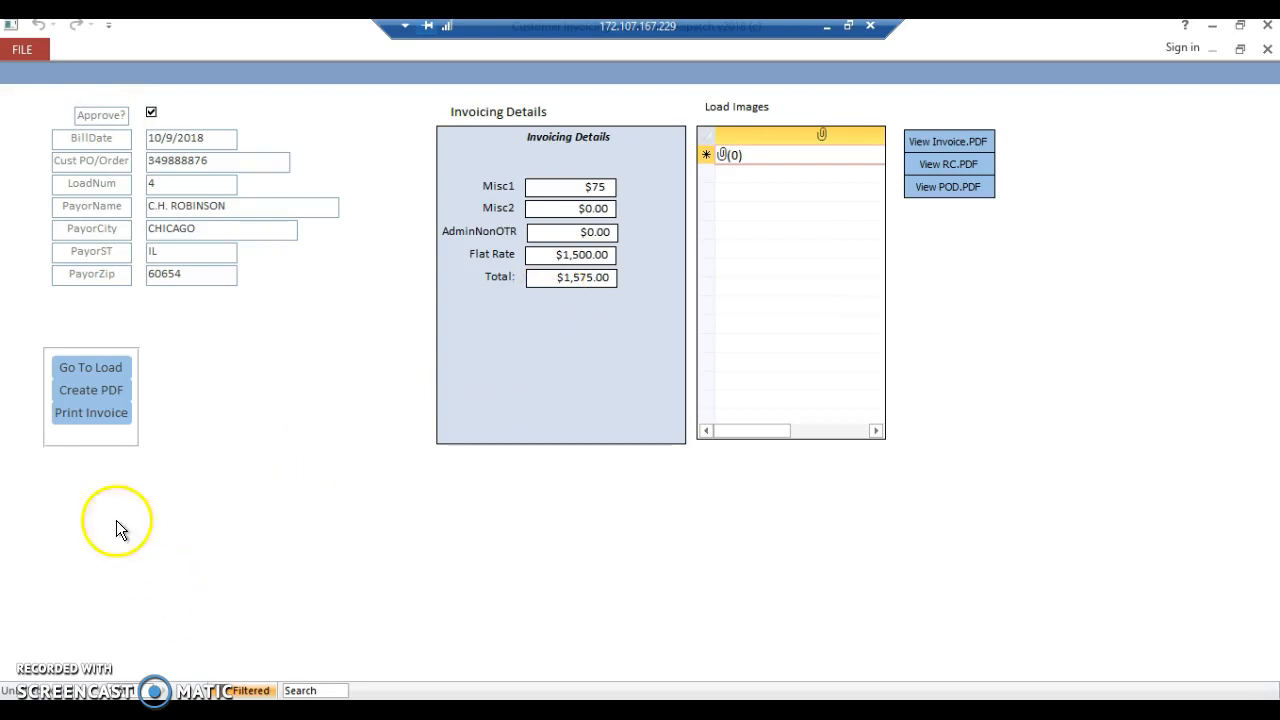
# Preview the printable invoice, examine its billing address, stops, pricing and amount due up close, and close the preview
pyautogui.click(89, 413)
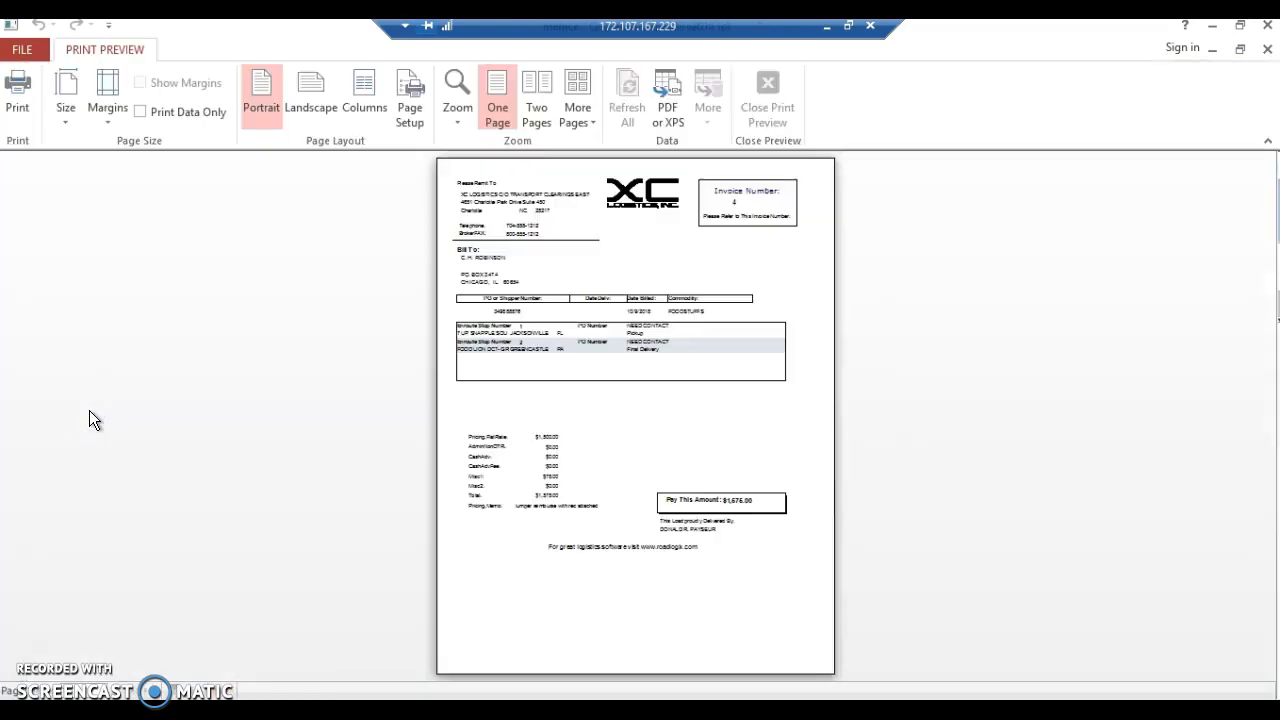
pyautogui.click(634, 196)
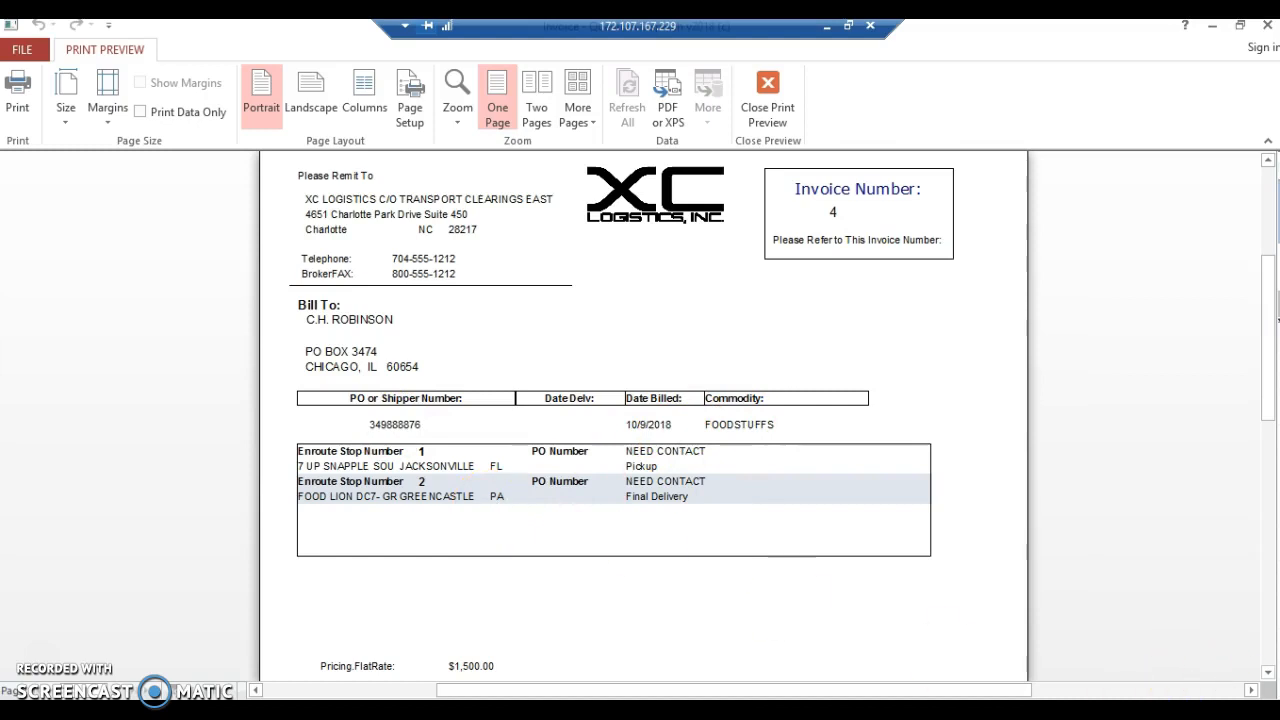
pyautogui.click(1268, 674)
pyautogui.click(1268, 674)
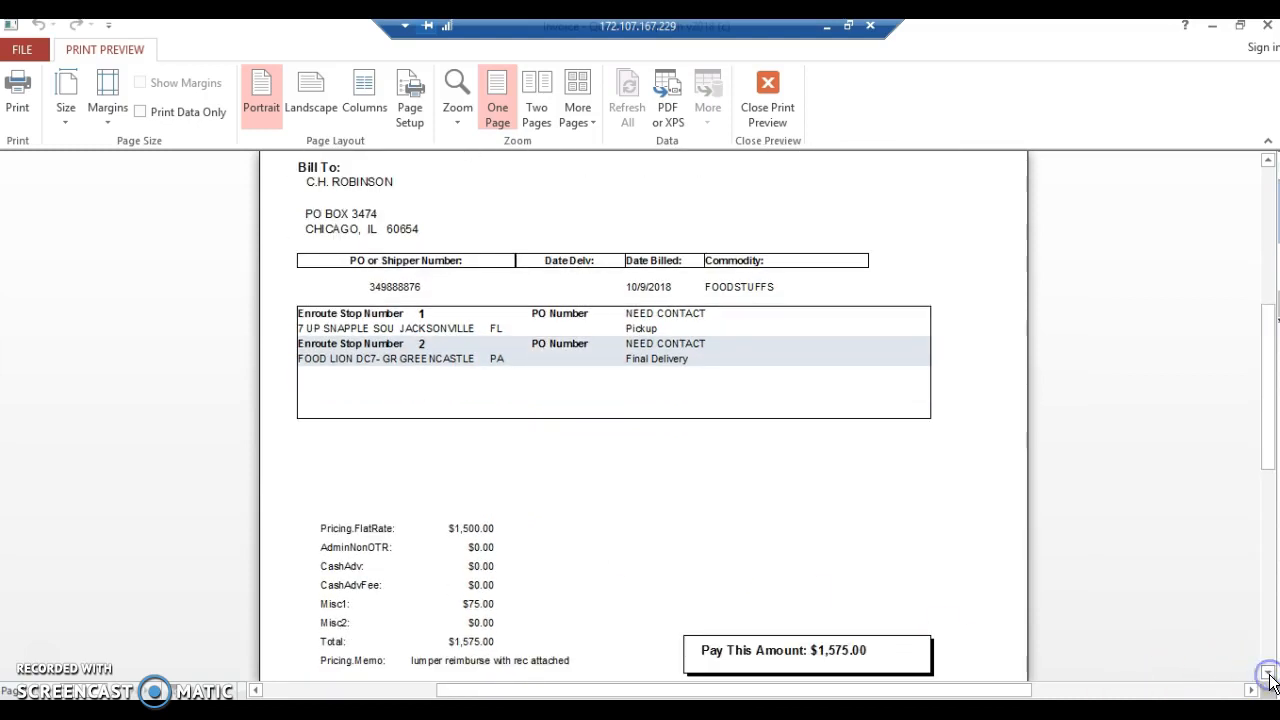
pyautogui.click(1268, 674)
pyautogui.click(1268, 674)
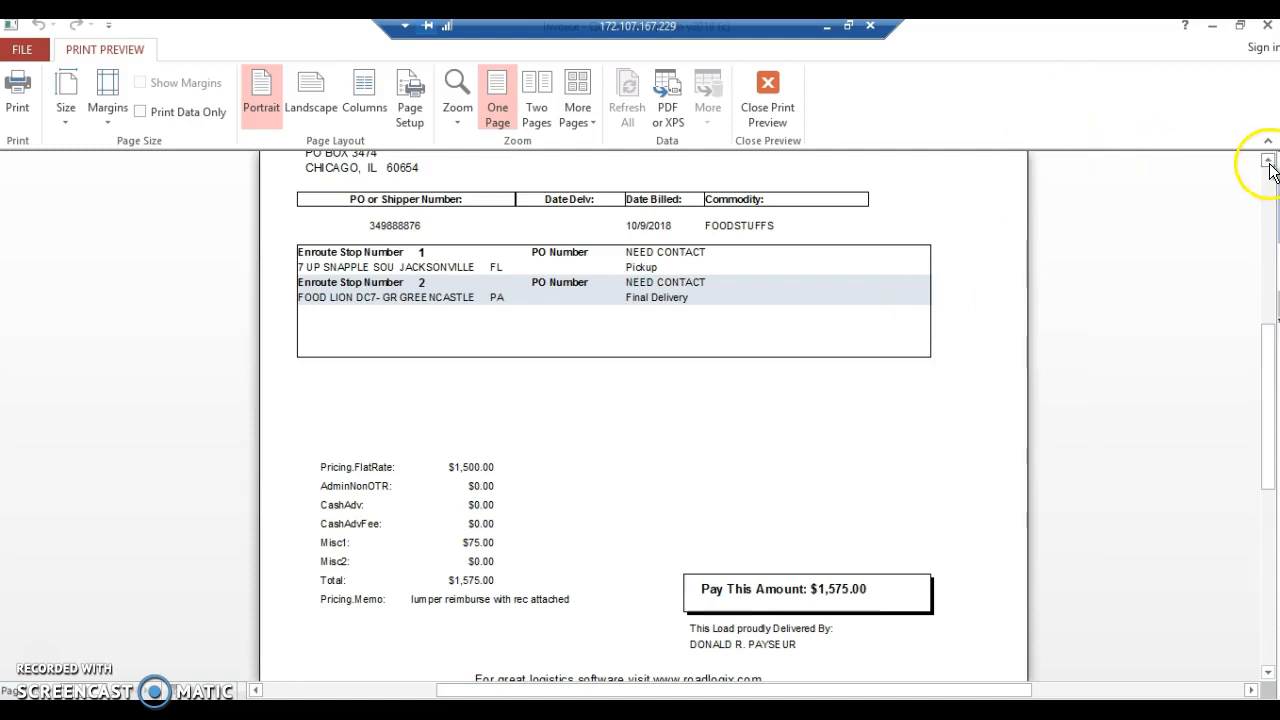
pyautogui.scroll(3, 1270, 170)
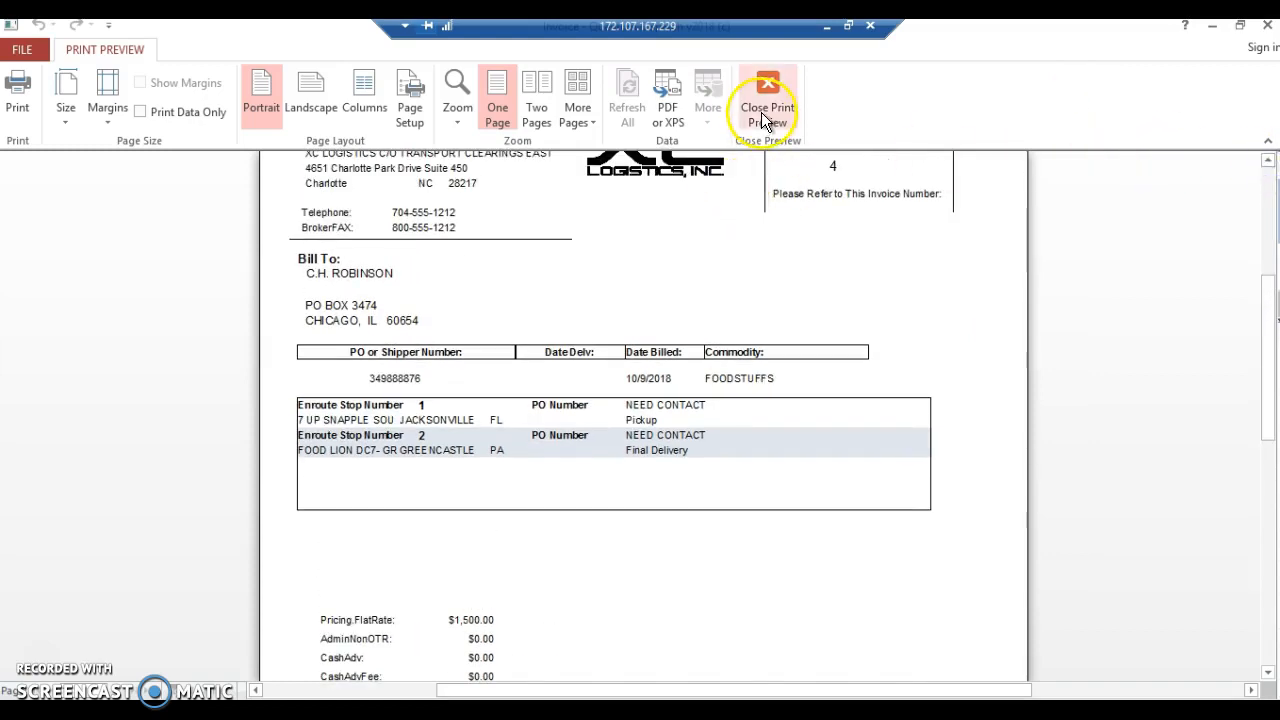
pyautogui.click(765, 115)
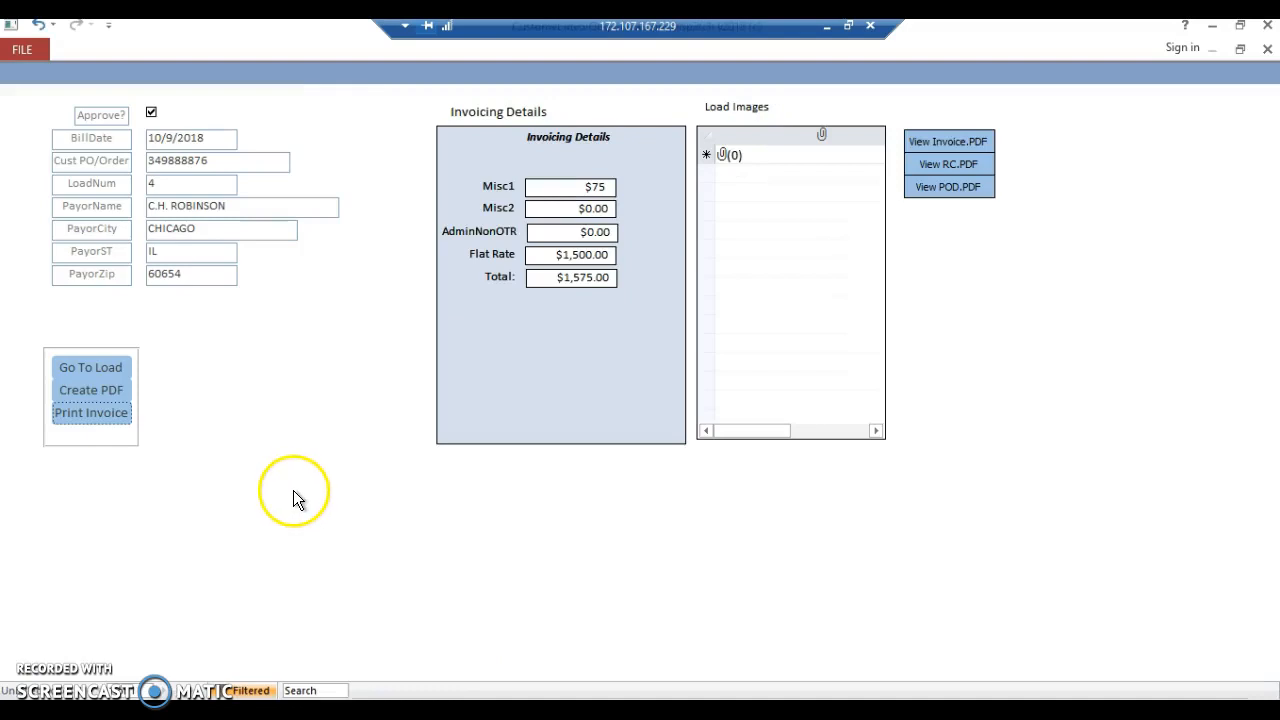
# Create the PDF invoice for the C.H. Robinson load, and view the generated invoice file before closing it
pyautogui.click(102, 391)
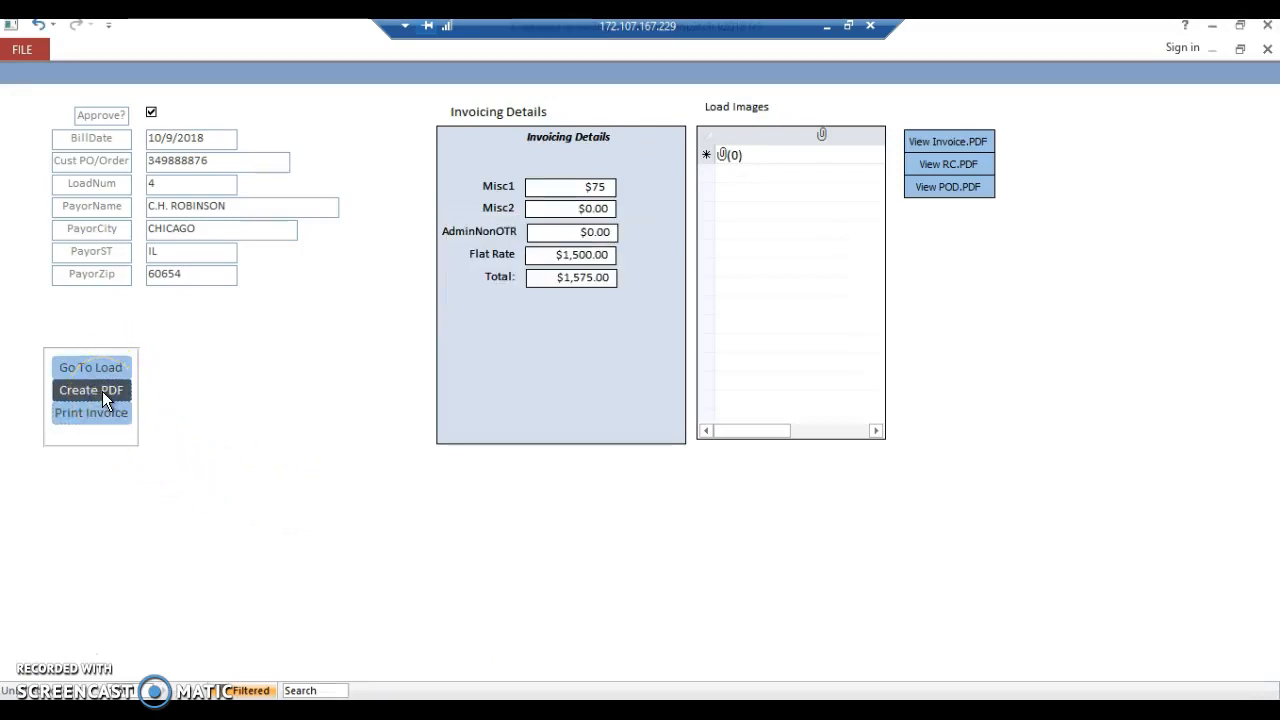
pyautogui.click(92, 392)
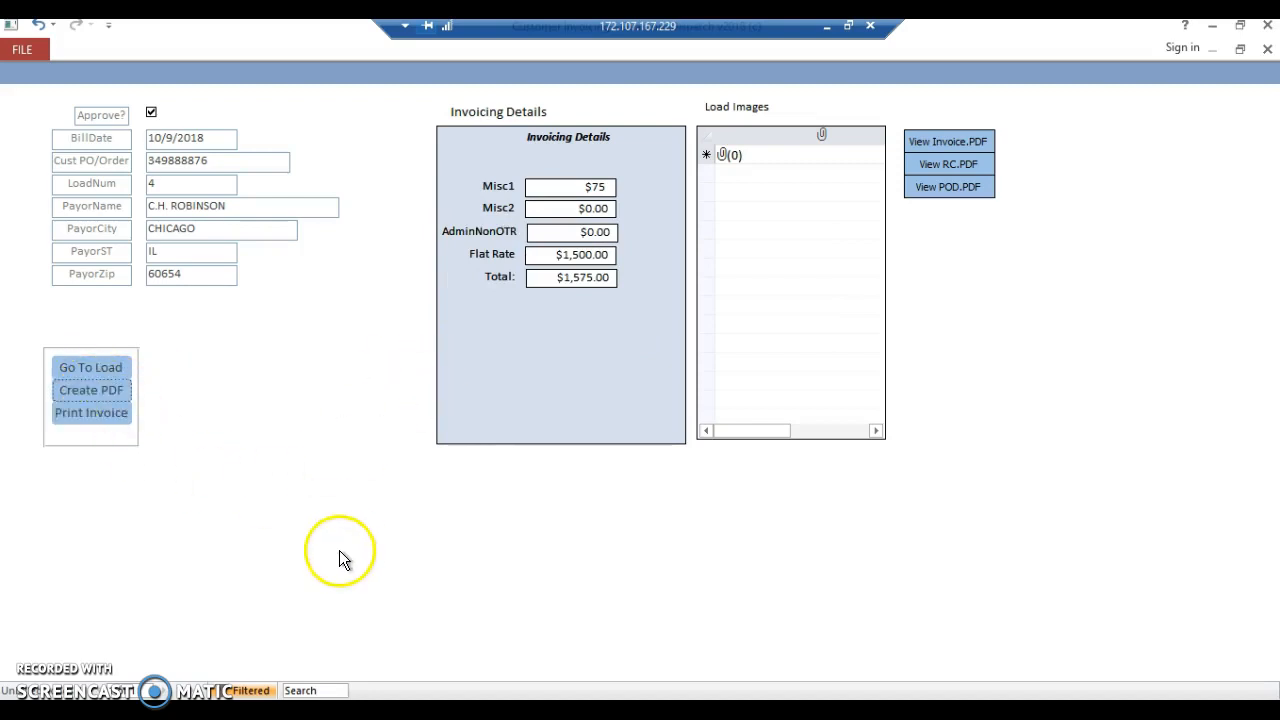
pyautogui.click(954, 188)
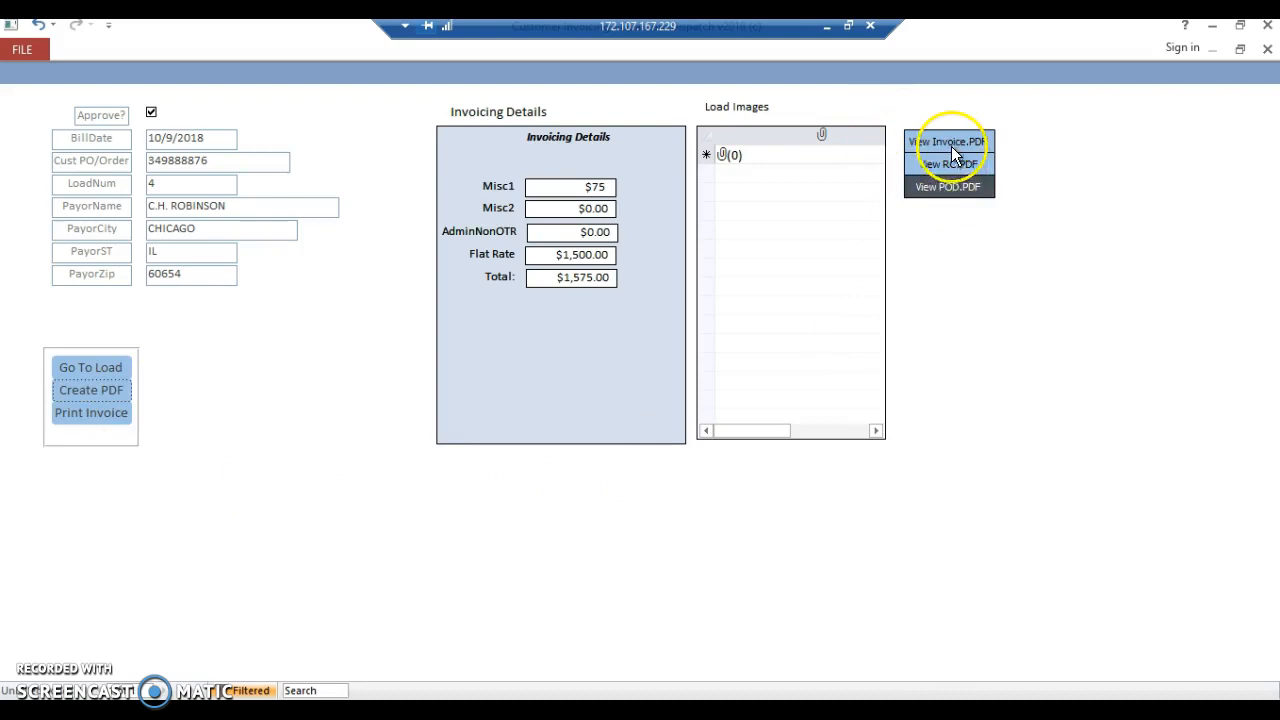
pyautogui.click(951, 142)
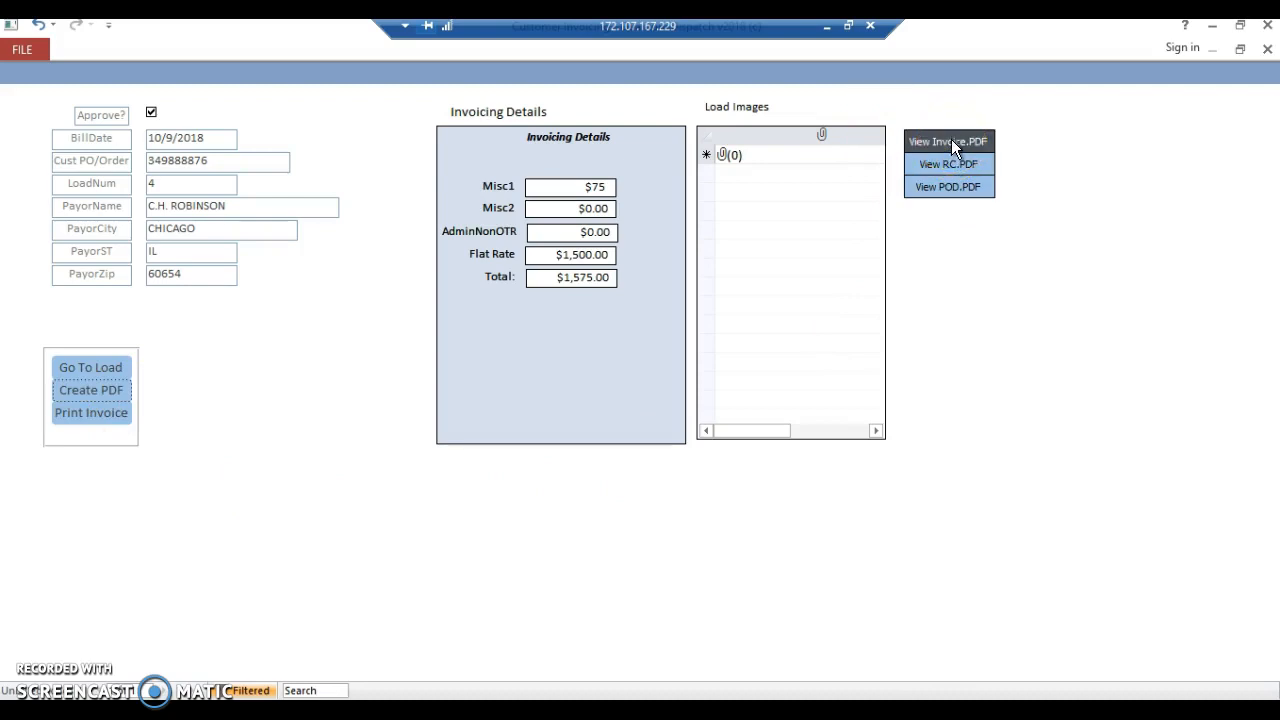
pyautogui.click(951, 141)
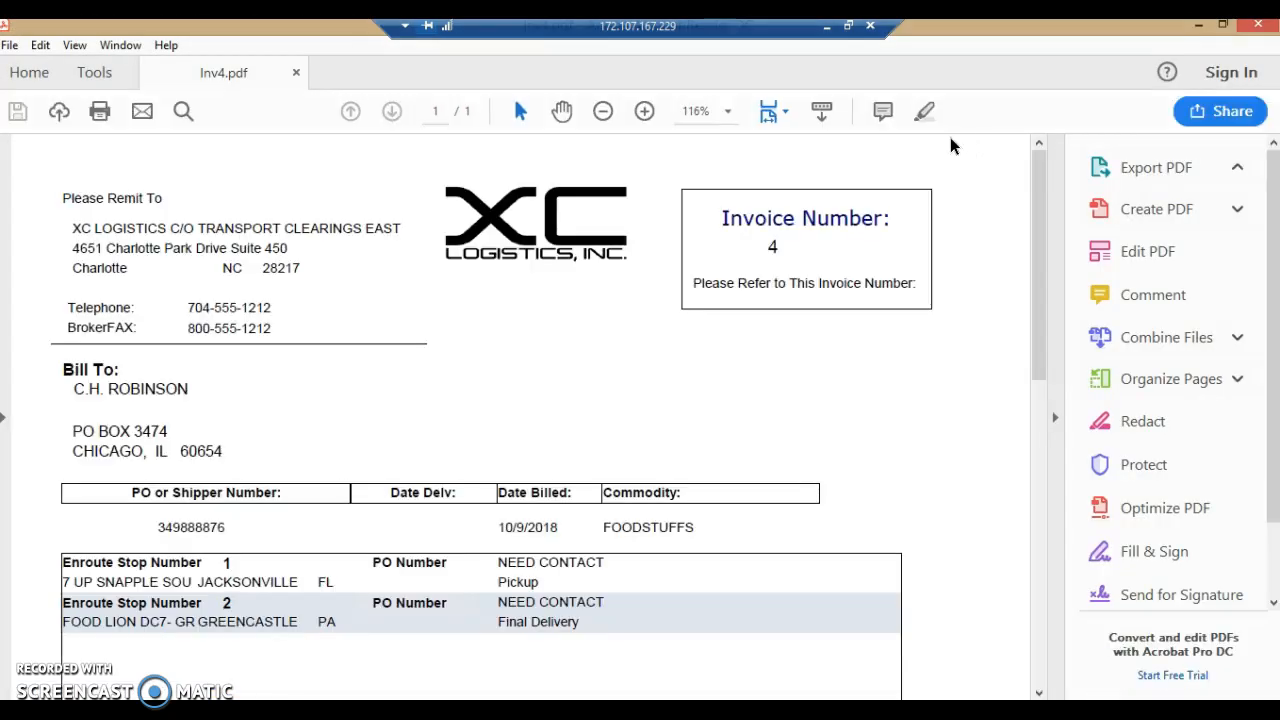
pyautogui.click(1259, 35)
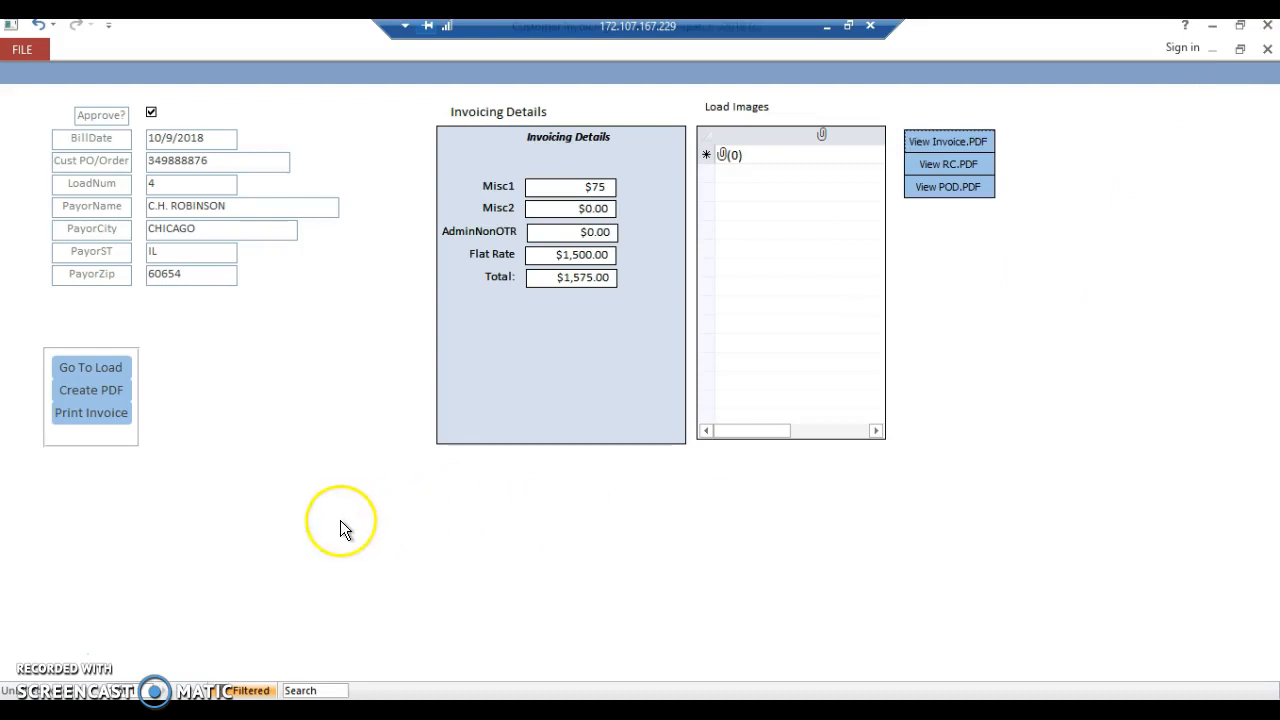